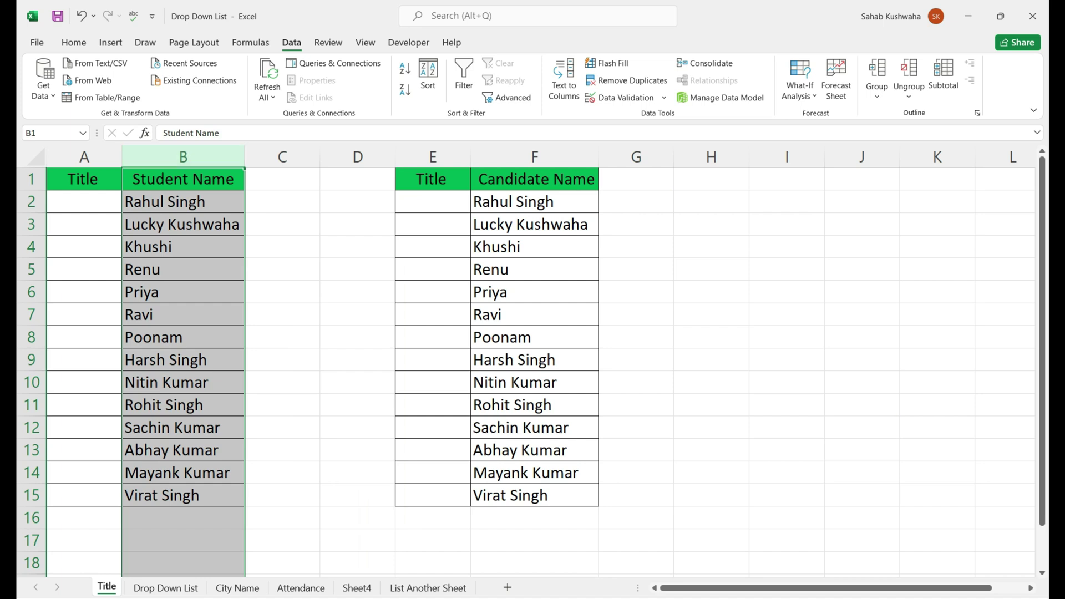
- Enter the titles Mr., Mr., Mrs. and Mrs. in cells A2 to A5 beside the student names
{"action": "type", "text": "Mr."}
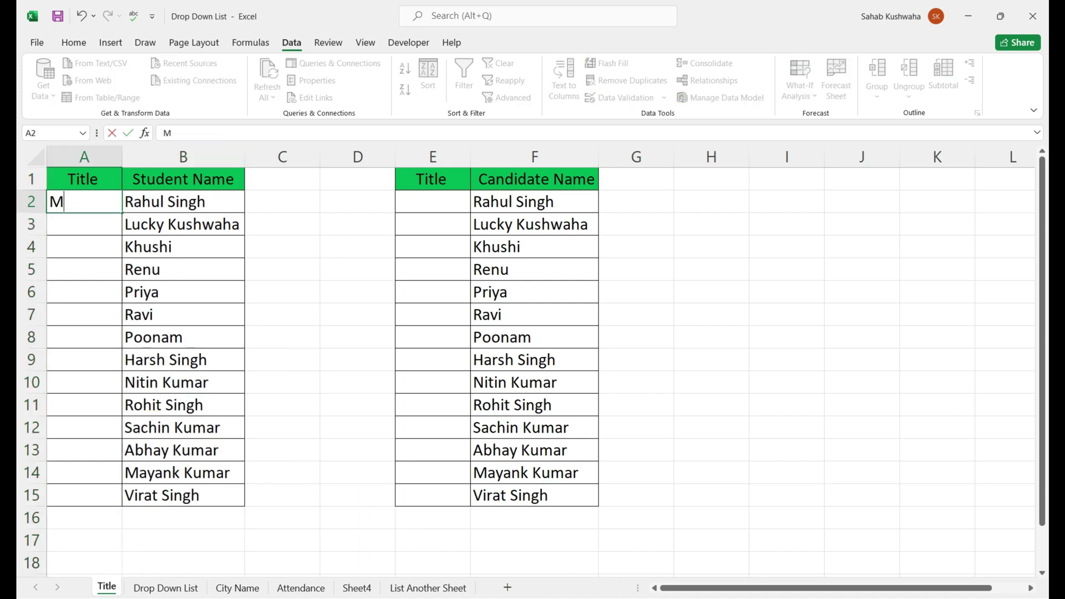
{"action": "key", "text": "Return"}
{"action": "type", "text": "Mr."}
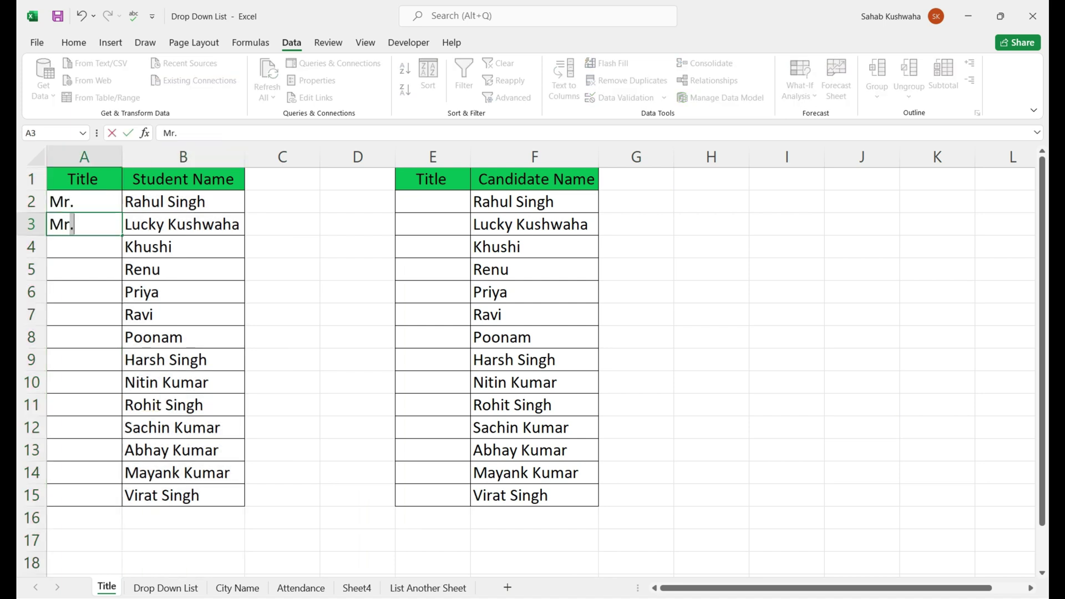
{"action": "key", "text": "Return"}
{"action": "type", "text": "Mrs."}
{"action": "key", "text": "Return"}
{"action": "type", "text": "Mrs."}
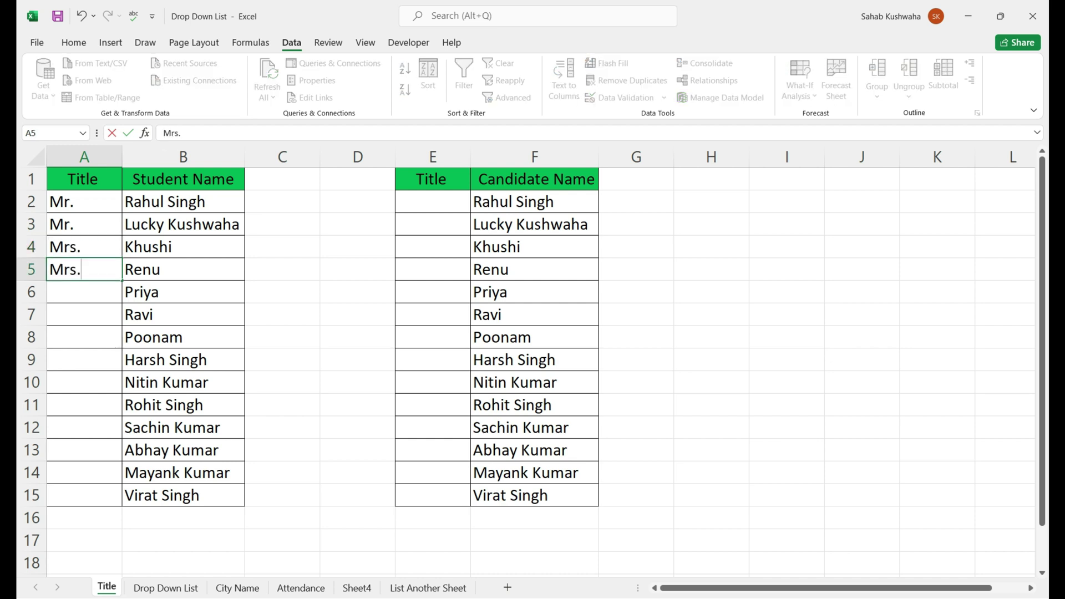
- Enter the titles Shri, Shri, Smt. and Smt. in cells E2 to E5 beside the candidate names
{"action": "left_click", "coordinate": [433, 202]}
{"action": "type", "text": "Shri"}
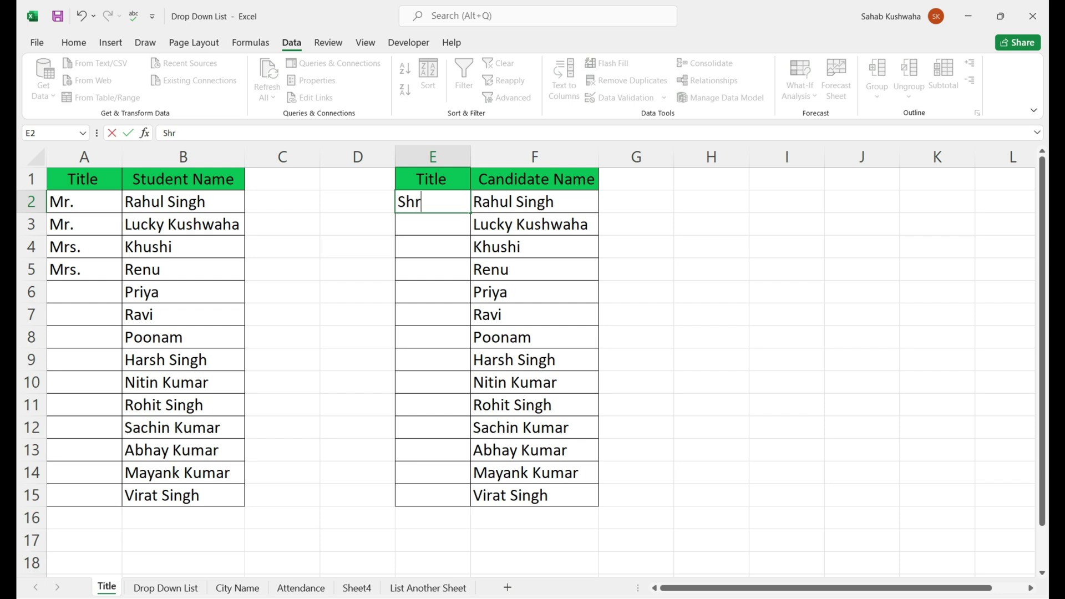
{"action": "key", "text": "Return"}
{"action": "type", "text": "Shri"}
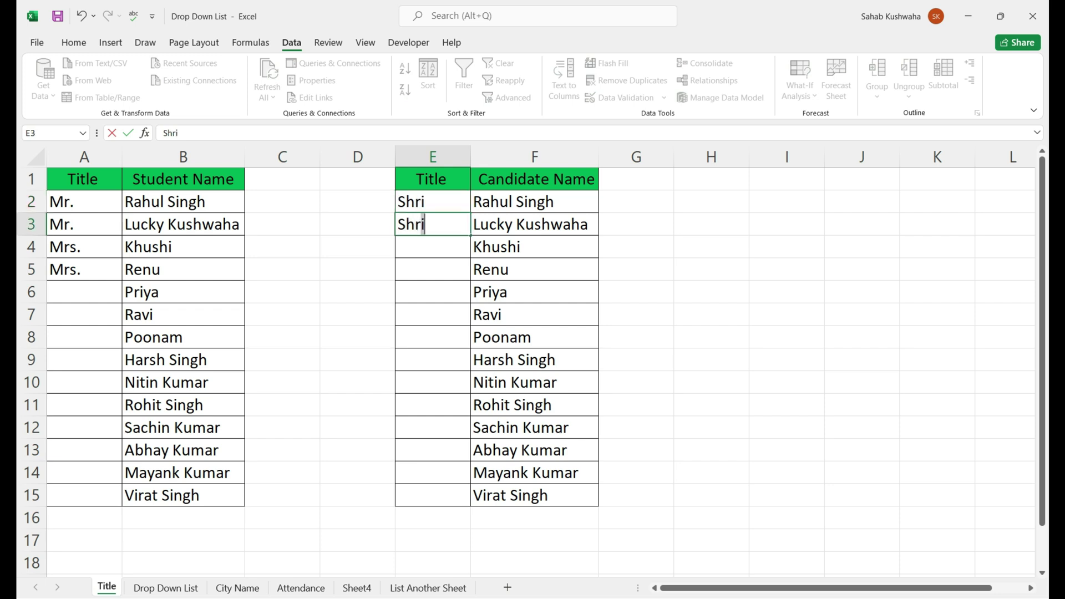
{"action": "key", "text": "Return"}
{"action": "type", "text": "Smt."}
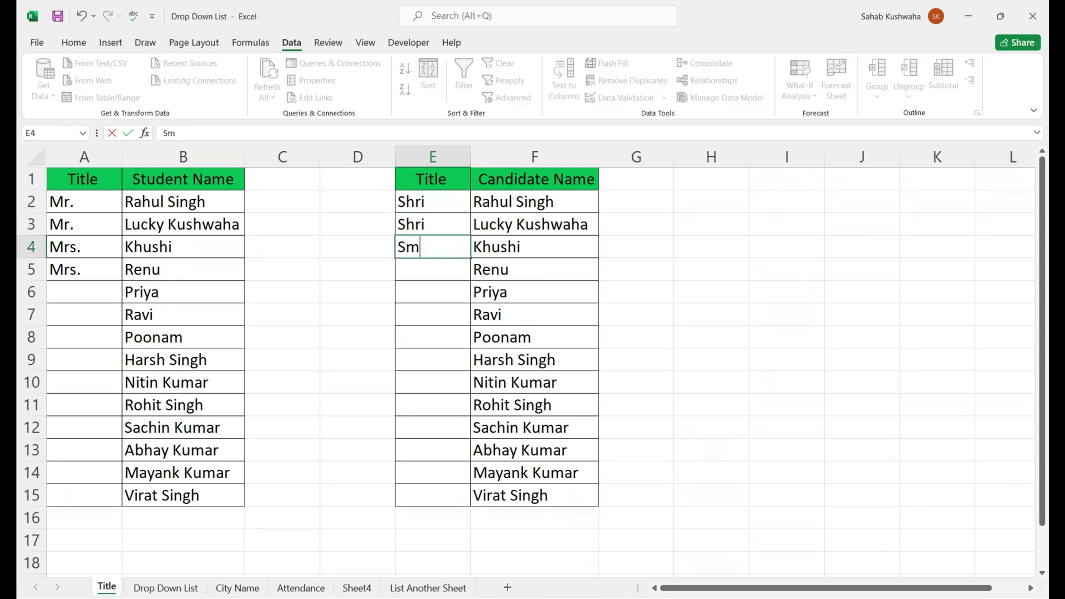
{"action": "key", "text": "Return"}
{"action": "type", "text": "Smt"}
{"action": "key", "text": "Return"}
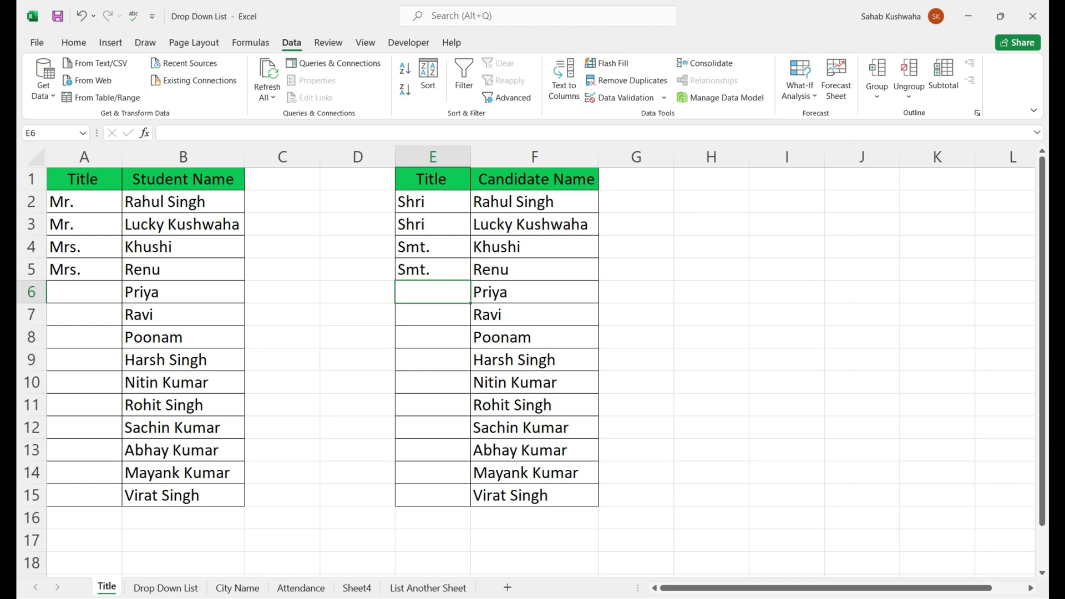
- On the Drop Down List sheet, choose Male from the Gender drop-down for cells B2 to B5
{"action": "key", "text": "ctrl+Page_Down"}
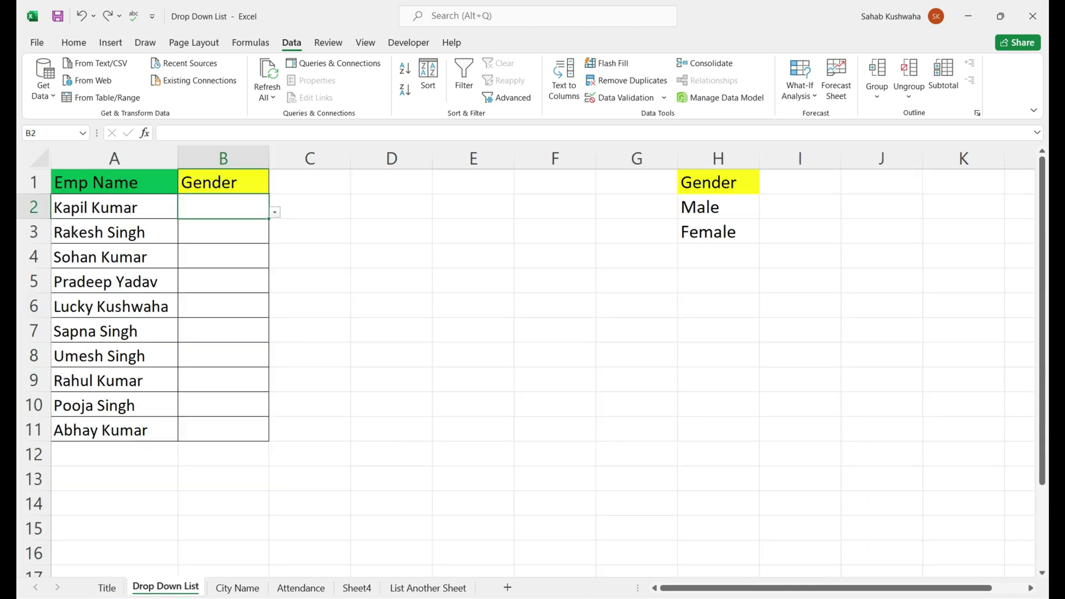
{"action": "key", "text": "alt+Down"}
{"action": "key", "text": "Return"}
{"action": "key", "text": "Return"}
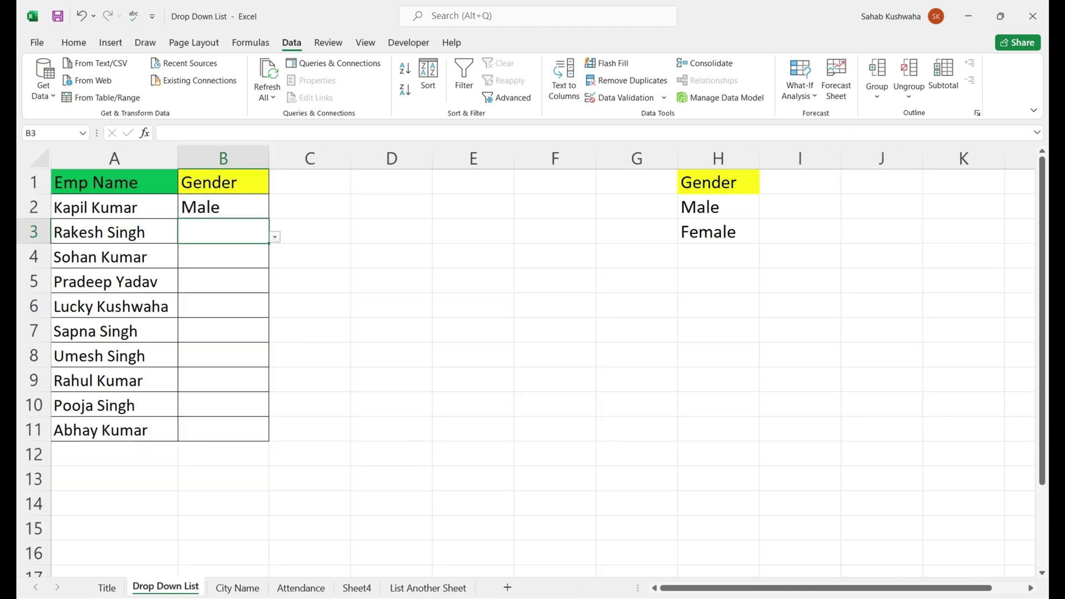
{"action": "key", "text": "alt+Down"}
{"action": "key", "text": "Return"}
{"action": "key", "text": "Return"}
{"action": "key", "text": "alt+Down"}
{"action": "key", "text": "Escape"}
{"action": "key", "text": "alt+Down"}
{"action": "key", "text": "Return"}
{"action": "key", "text": "Return"}
{"action": "key", "text": "alt+Down"}
{"action": "key", "text": "Return"}
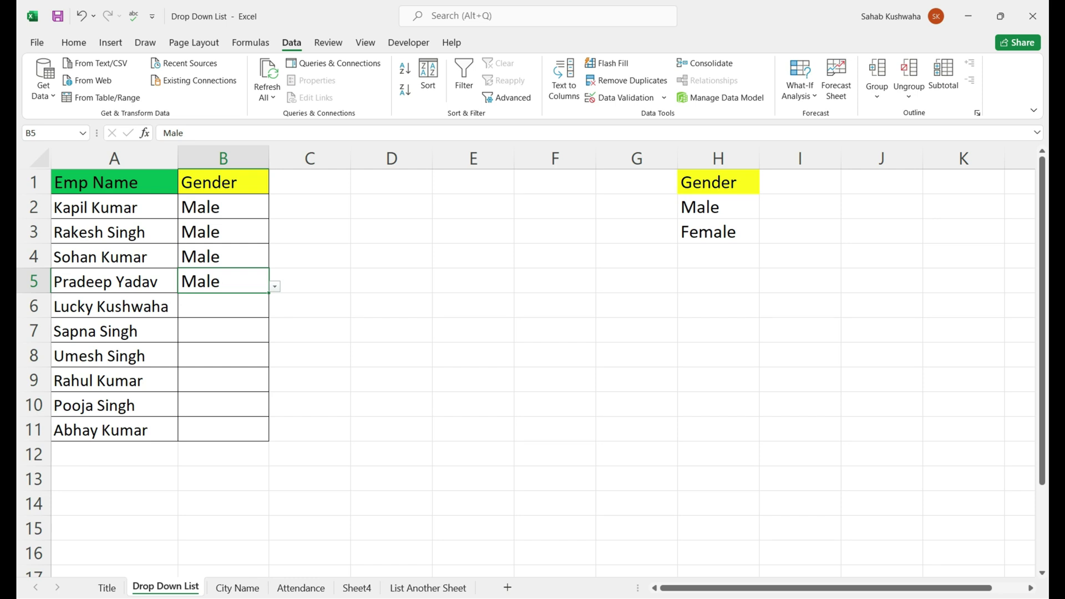
- Look through the Title, Sheet4 and List Another Sheet worksheets
{"action": "key", "text": "ctrl+Page_Up"}
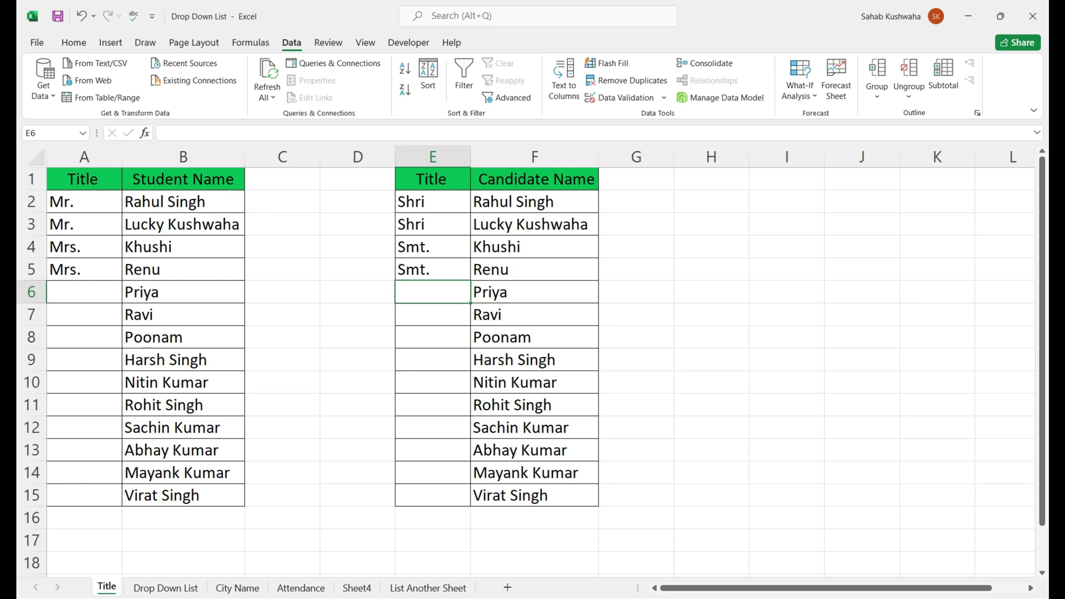
{"action": "left_click", "coordinate": [356, 587]}
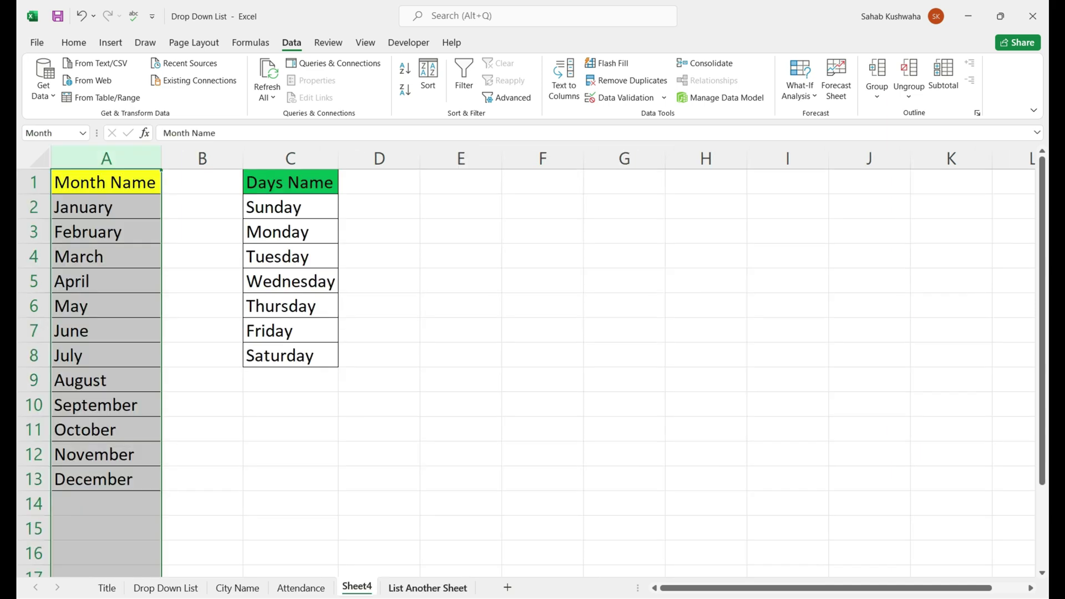
{"action": "left_click", "coordinate": [427, 587]}
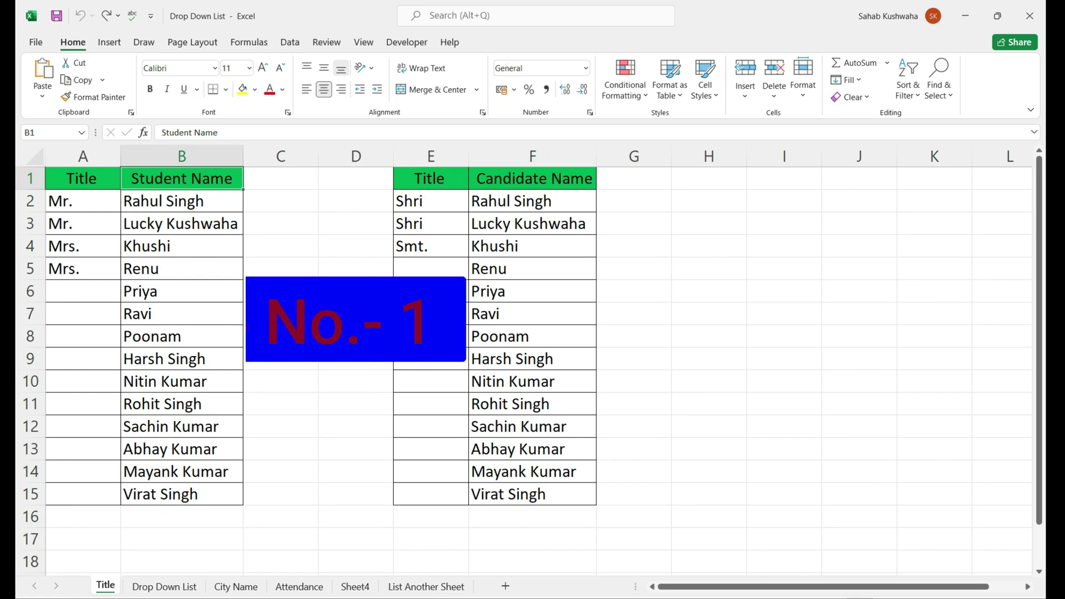
- Clear the titles from A2:A5 and E2:E4 on the Title sheet
{"action": "left_click_drag", "start_coordinate": [83, 200], "coordinate": [121, 281]}
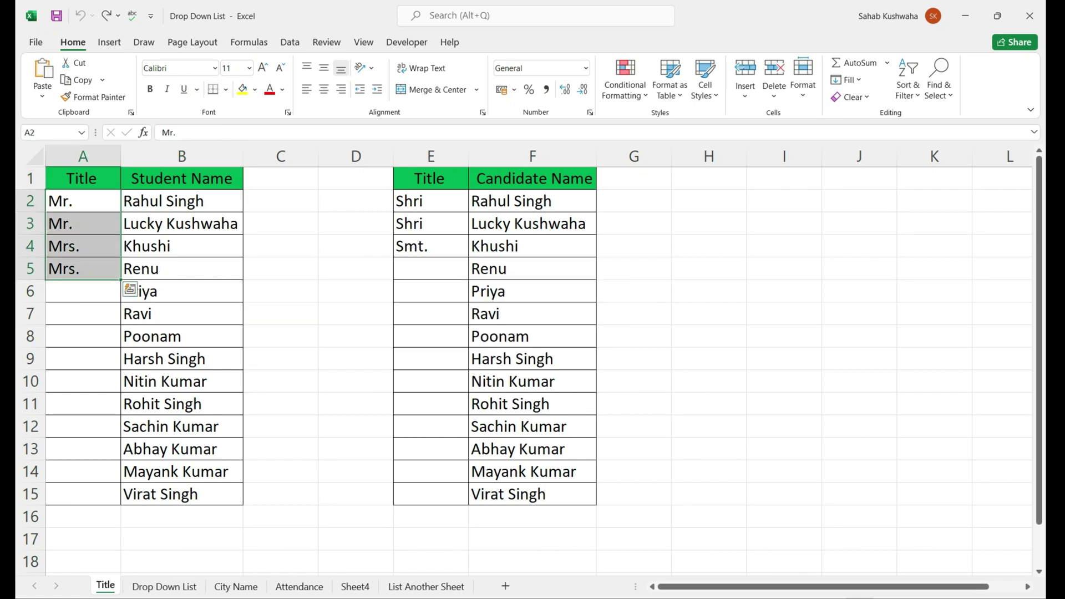
{"action": "key", "text": "Delete"}
{"action": "left_click_drag", "start_coordinate": [430, 200], "coordinate": [431, 248]}
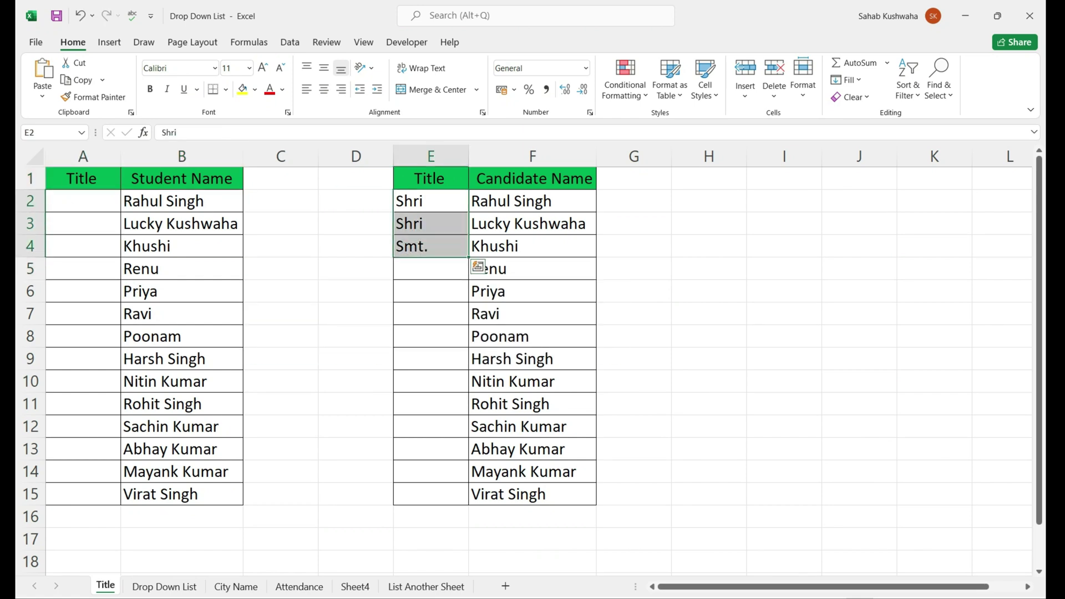
{"action": "key", "text": "Delete"}
{"action": "left_click", "coordinate": [83, 268]}
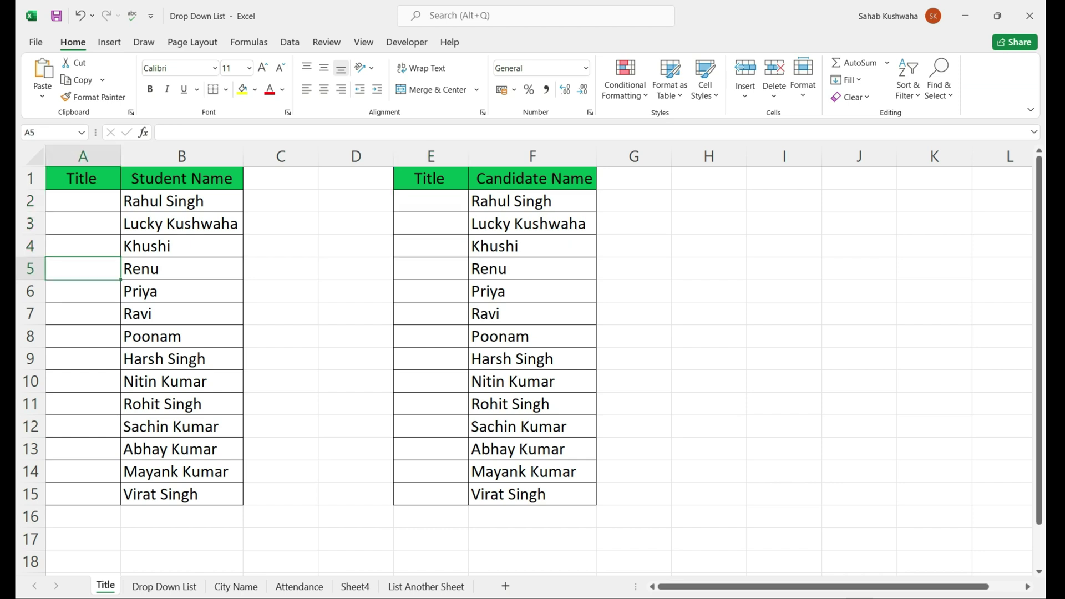
- Start a data validation rule for the student Title cells A2:A15 that allows a List
{"action": "left_click_drag", "start_coordinate": [83, 200], "coordinate": [83, 493]}
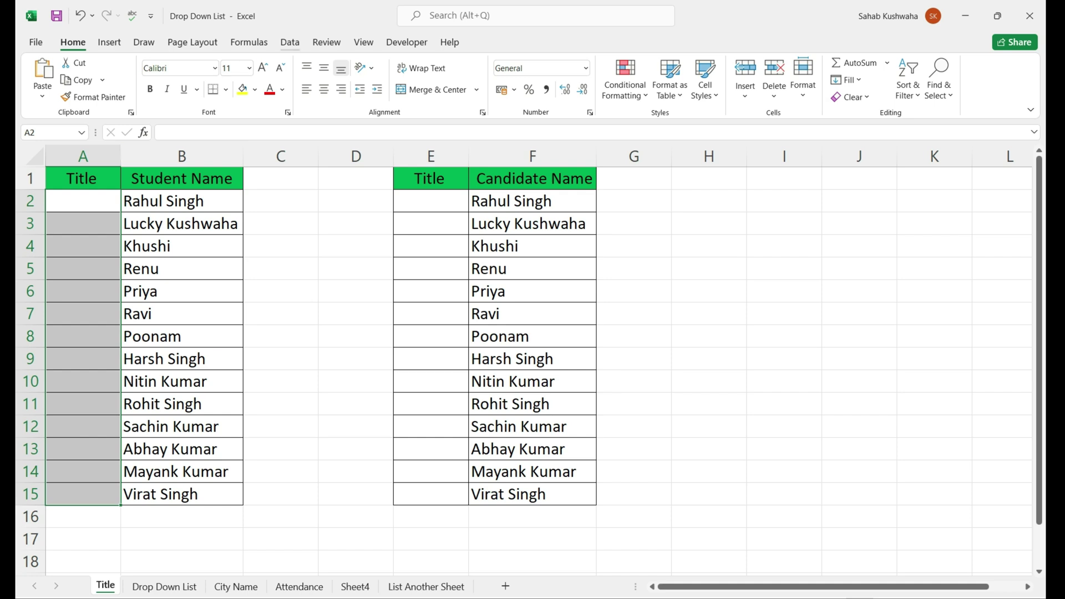
{"action": "left_click", "coordinate": [290, 42]}
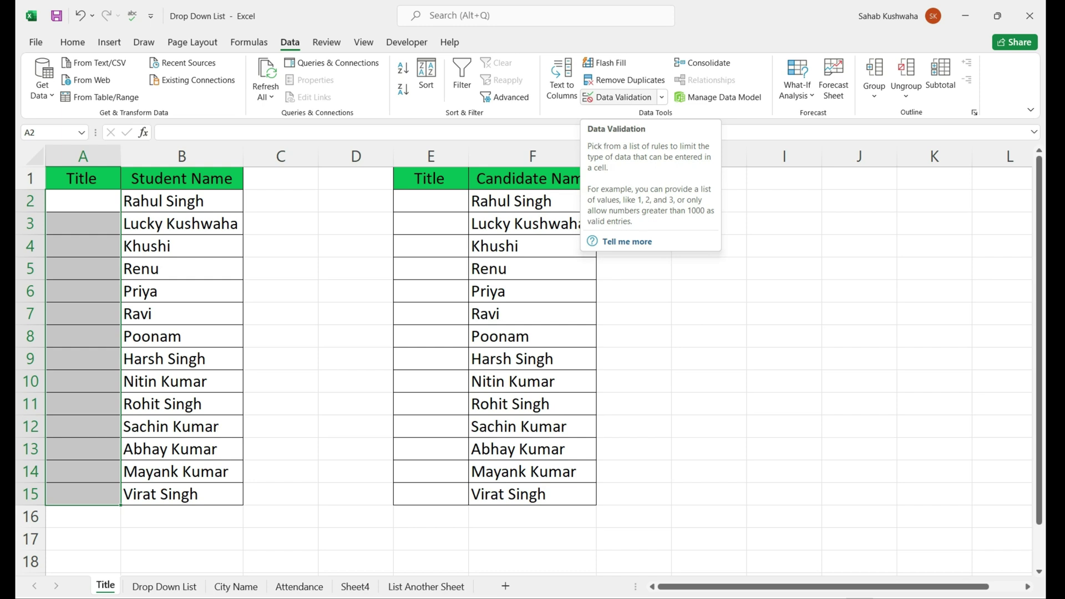
{"action": "left_click", "coordinate": [619, 97]}
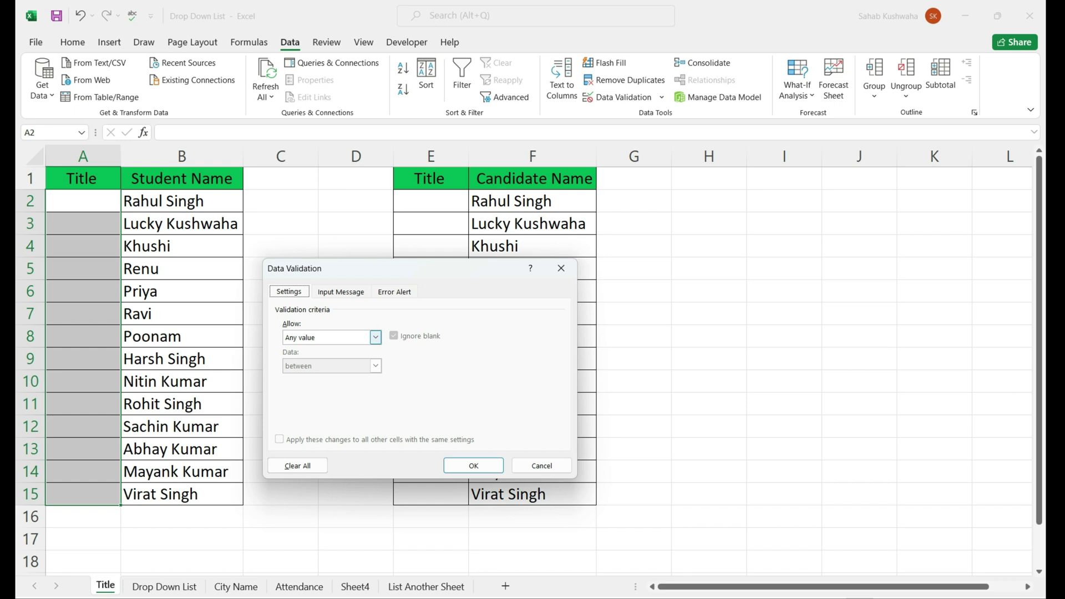
{"action": "left_click", "coordinate": [375, 337]}
{"action": "key", "text": "Down"}
{"action": "key", "text": "Down"}
{"action": "key", "text": "Down"}
{"action": "key", "text": "Down"}
{"action": "key", "text": "Down"}
{"action": "key", "text": "Down"}
{"action": "key", "text": "Down"}
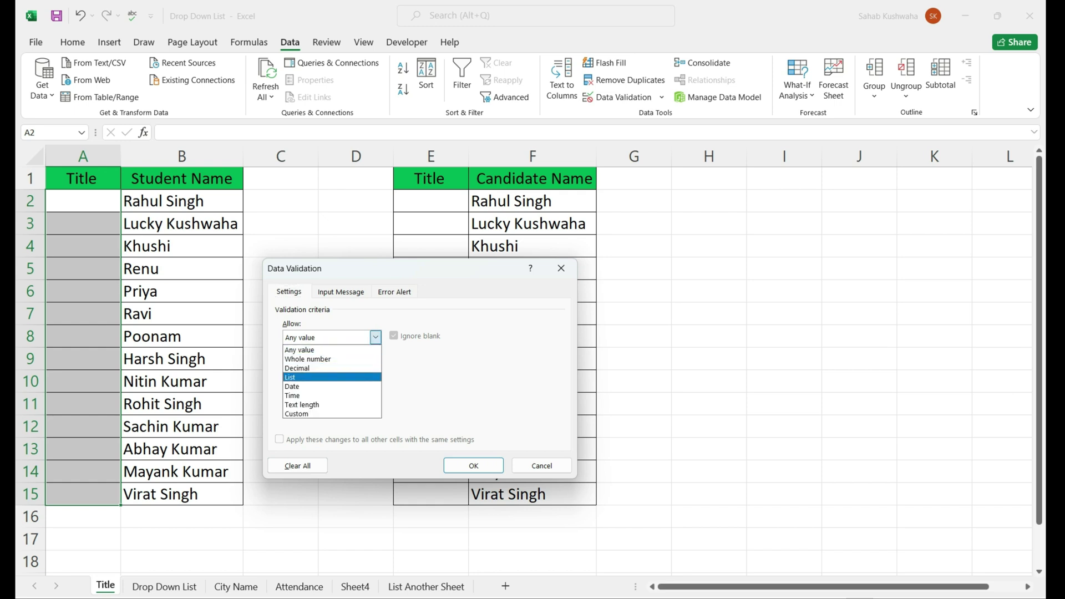
{"action": "key", "text": "Up"}
{"action": "key", "text": "Up"}
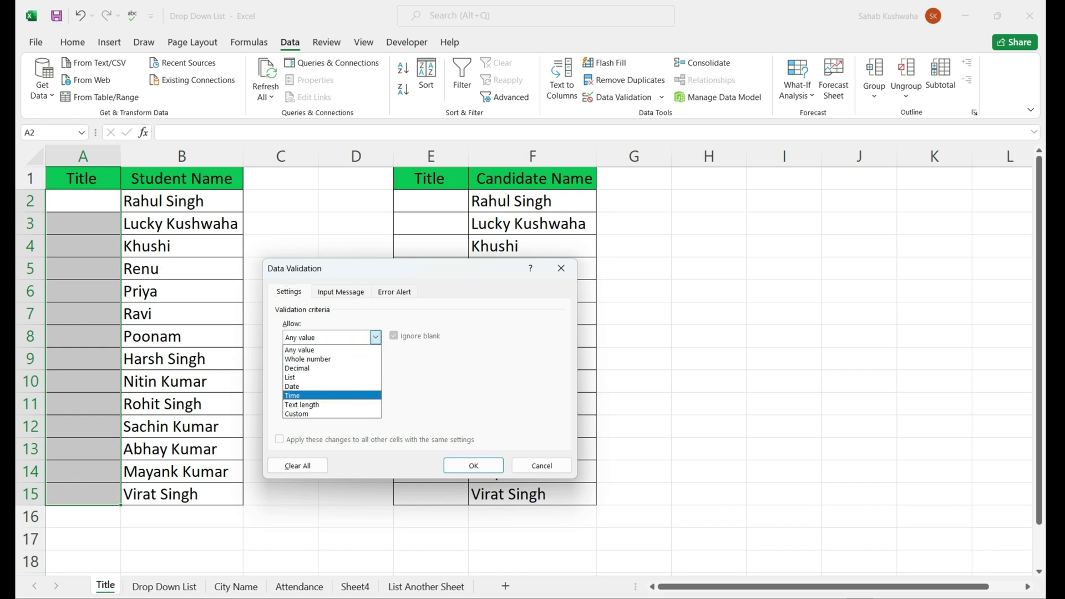
{"action": "key", "text": "Up"}
{"action": "key", "text": "Up"}
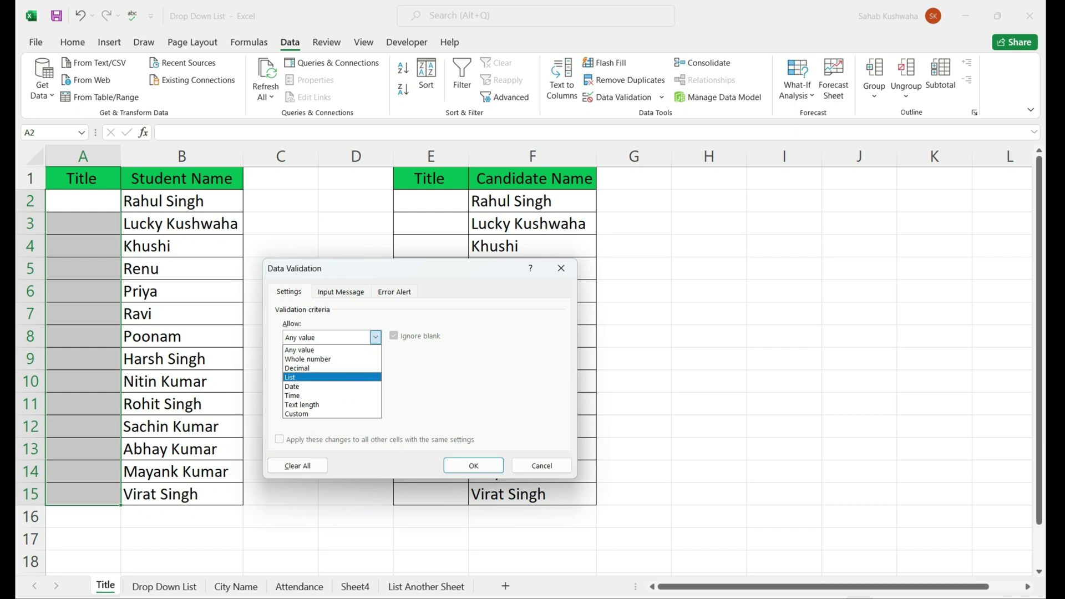
{"action": "key", "text": "Return"}
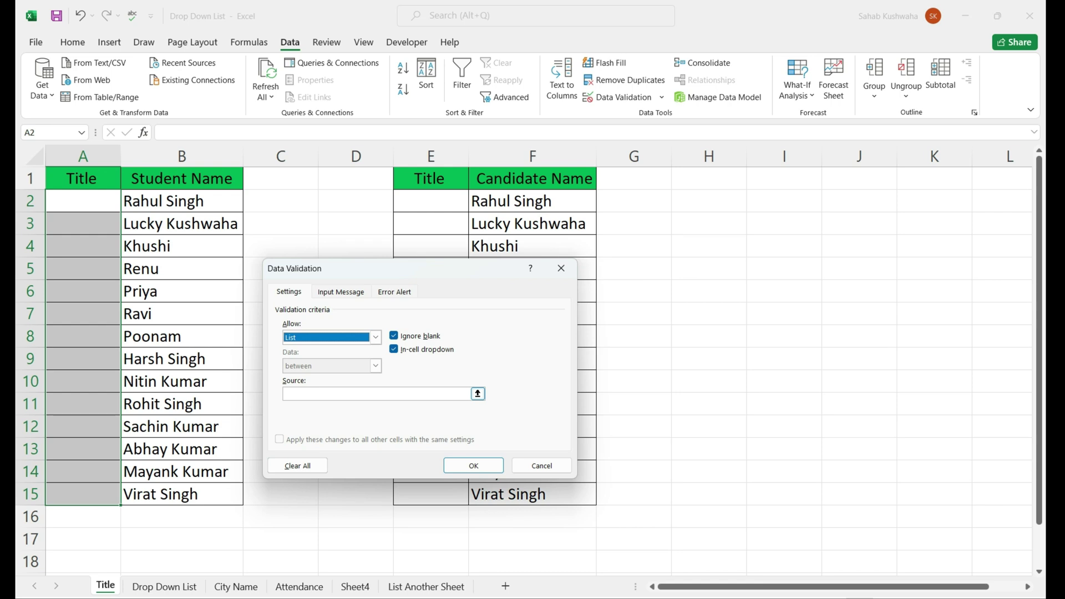
- Set the validation list source to Mr.,Mrs. and apply the rule
{"action": "left_click", "coordinate": [376, 394]}
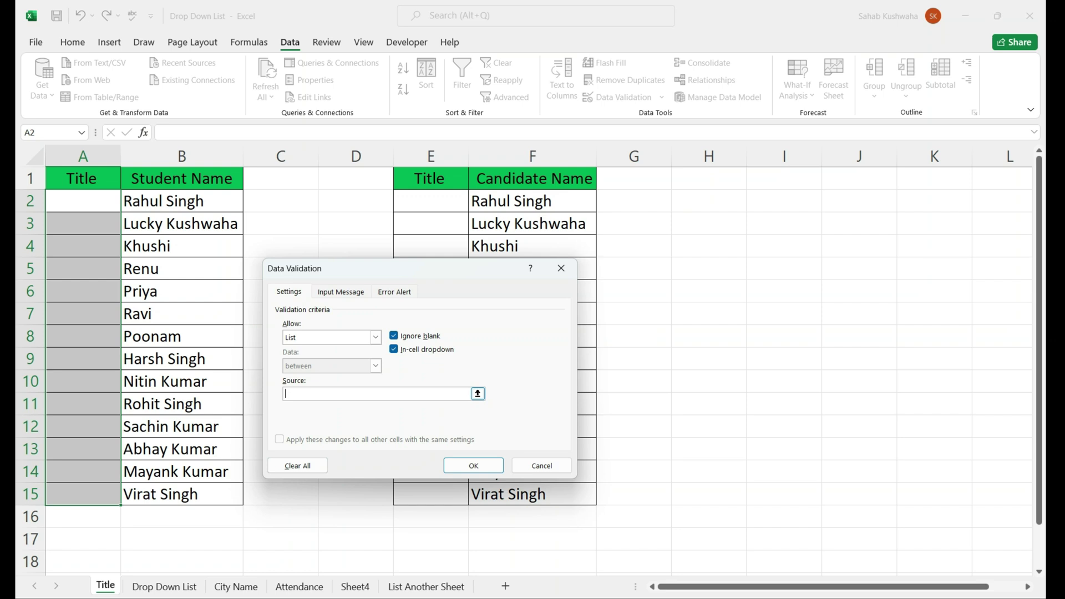
{"action": "type", "text": "Mr.,Mrs."}
{"action": "left_click", "coordinate": [473, 465]}
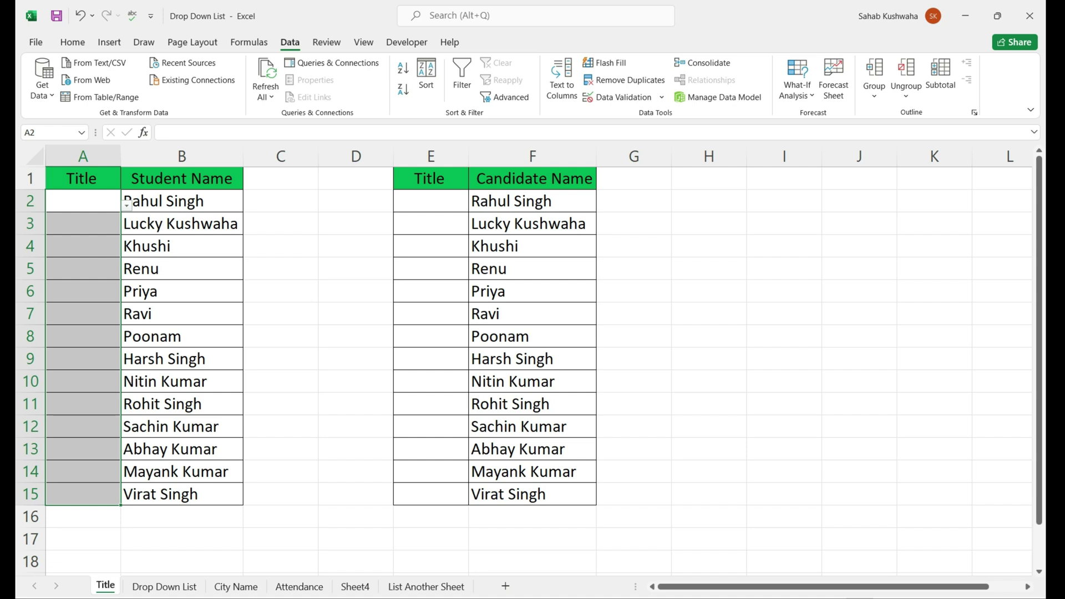
- Choose Mr. from the new drop-down lists in cells A2 and A3
{"action": "key", "text": "alt+Down"}
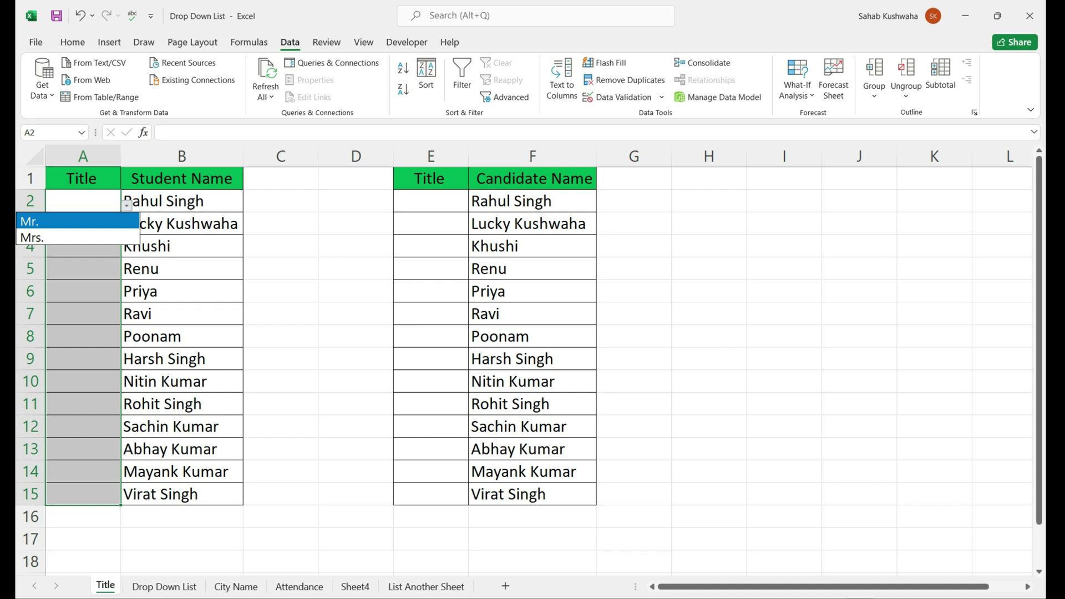
{"action": "key", "text": "Down"}
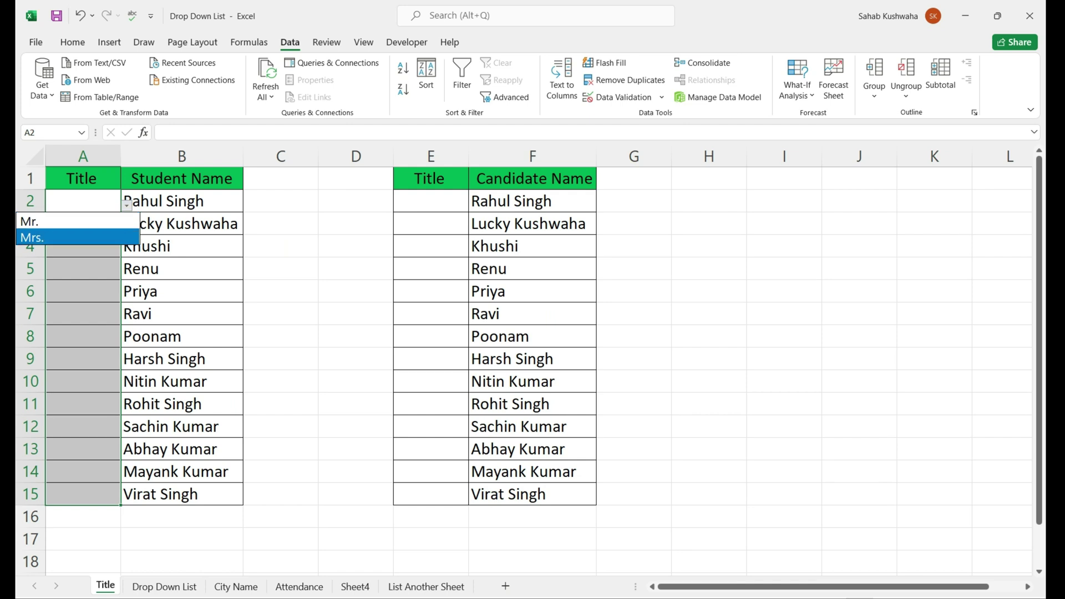
{"action": "key", "text": "Up"}
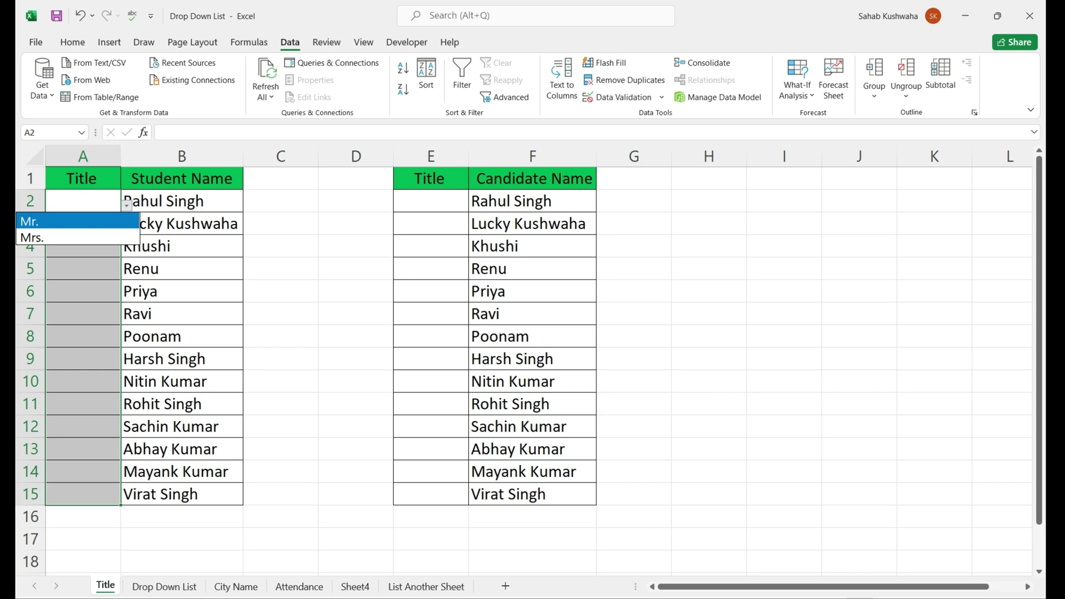
{"action": "key", "text": "Down"}
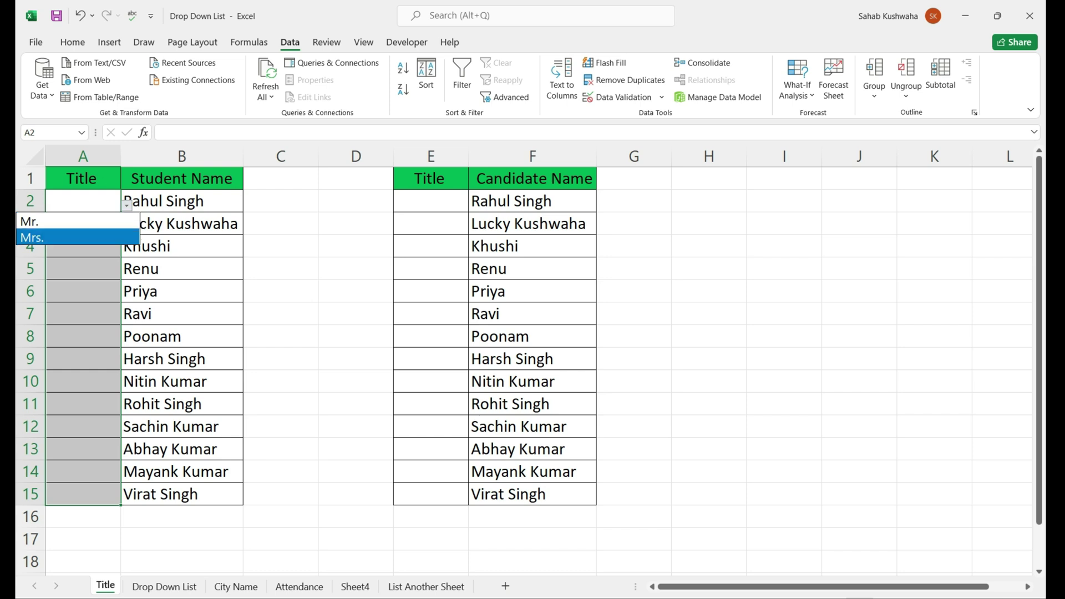
{"action": "key", "text": "Up"}
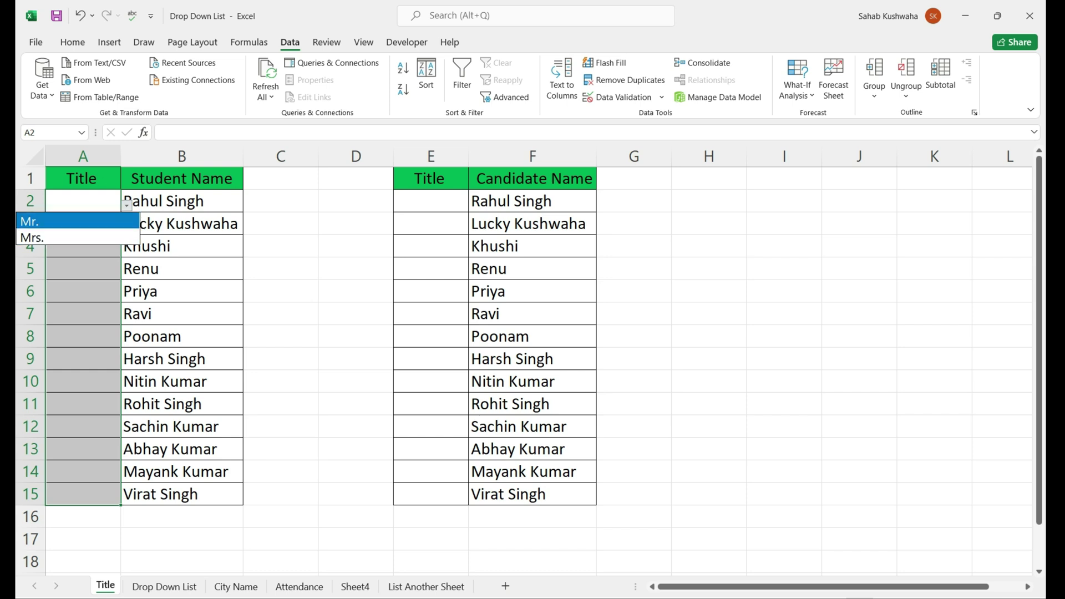
{"action": "key", "text": "Down"}
{"action": "key", "text": "Up"}
{"action": "key", "text": "Return"}
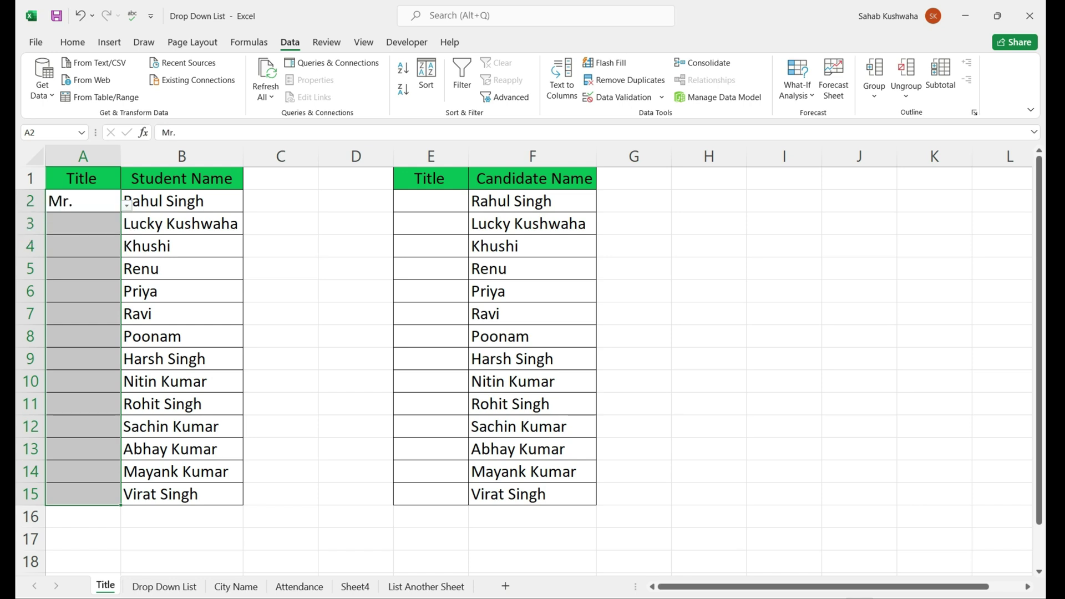
{"action": "key", "text": "Down"}
{"action": "left_click", "coordinate": [127, 228]}
{"action": "left_click", "coordinate": [73, 243]}
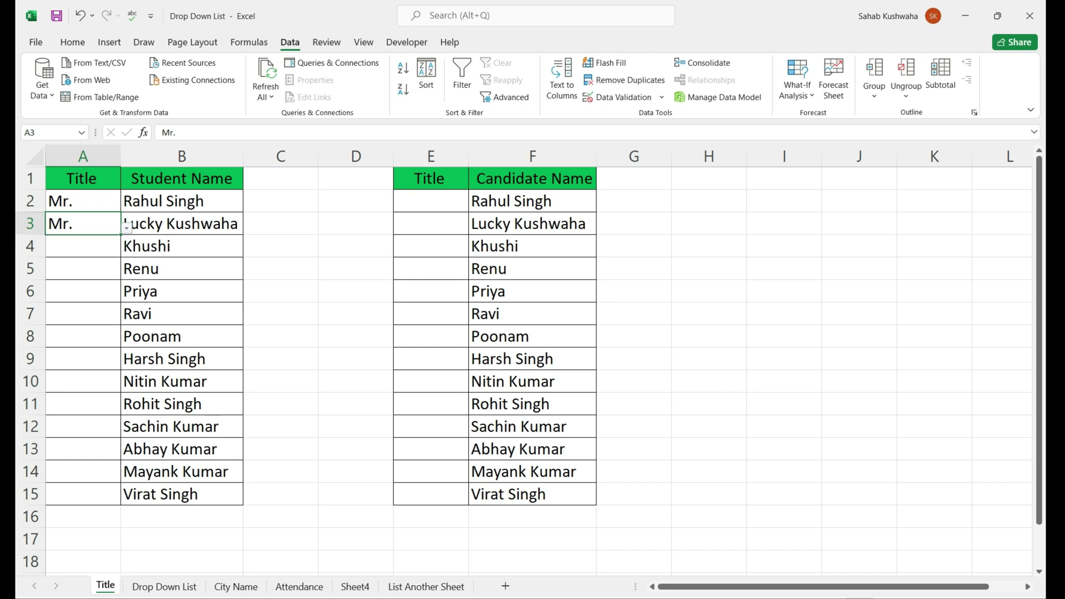
- Choose Mrs. from the drop-down lists in cells A4 and A5
{"action": "left_click", "coordinate": [133, 248]}
{"action": "key", "text": "Left"}
{"action": "key", "text": "alt+Down"}
{"action": "key", "text": "Down"}
{"action": "key", "text": "Return"}
{"action": "key", "text": "Return"}
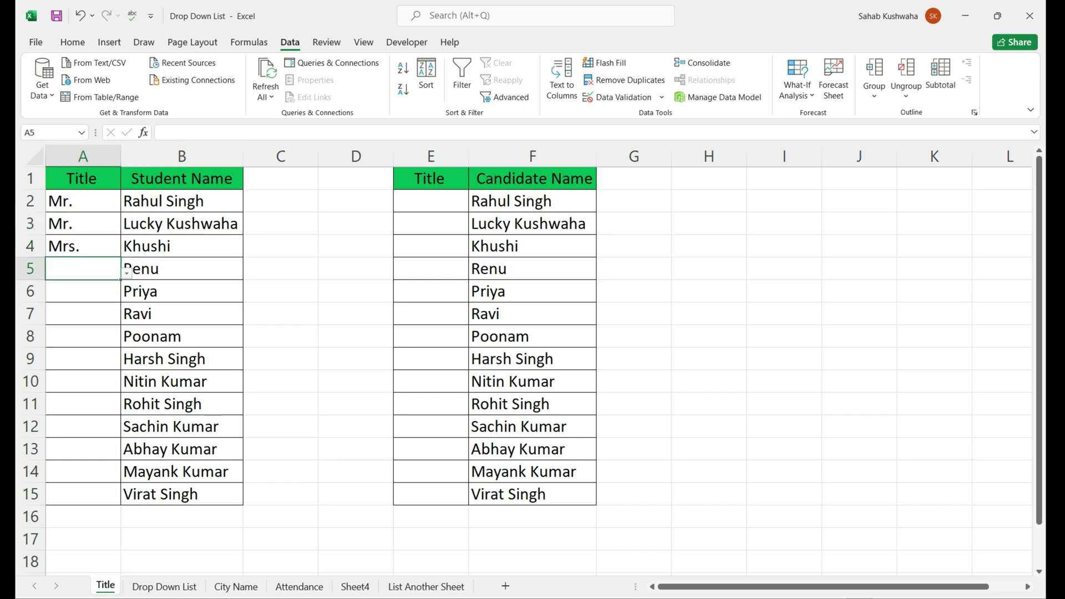
{"action": "key", "text": "alt+Down"}
{"action": "key", "text": "Down"}
{"action": "key", "text": "Return"}
- Start a data validation rule for the candidate Title cells E2:E15 that allows a List
{"action": "left_click_drag", "start_coordinate": [431, 156], "coordinate": [554, 156]}
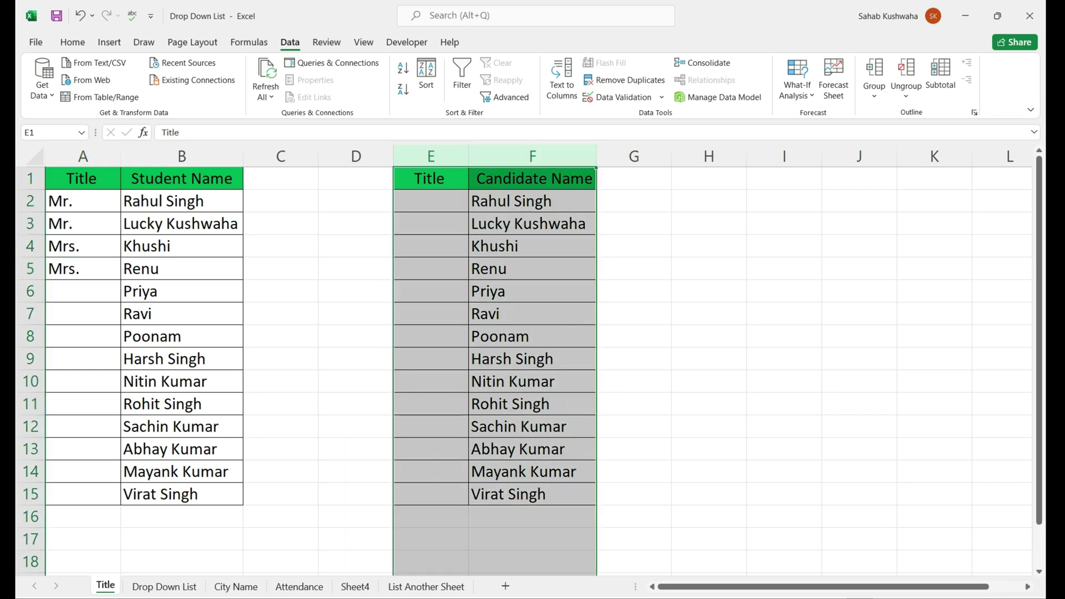
{"action": "left_click", "coordinate": [431, 201]}
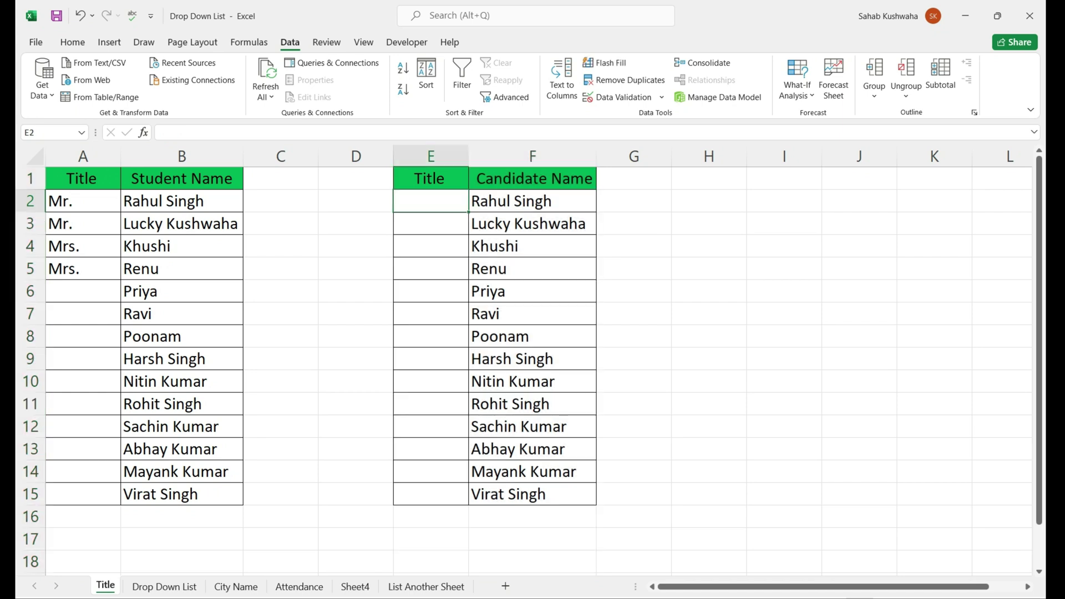
{"action": "left_click_drag", "start_coordinate": [431, 201], "coordinate": [430, 269]}
{"action": "left_click_drag", "start_coordinate": [431, 359], "coordinate": [430, 493]}
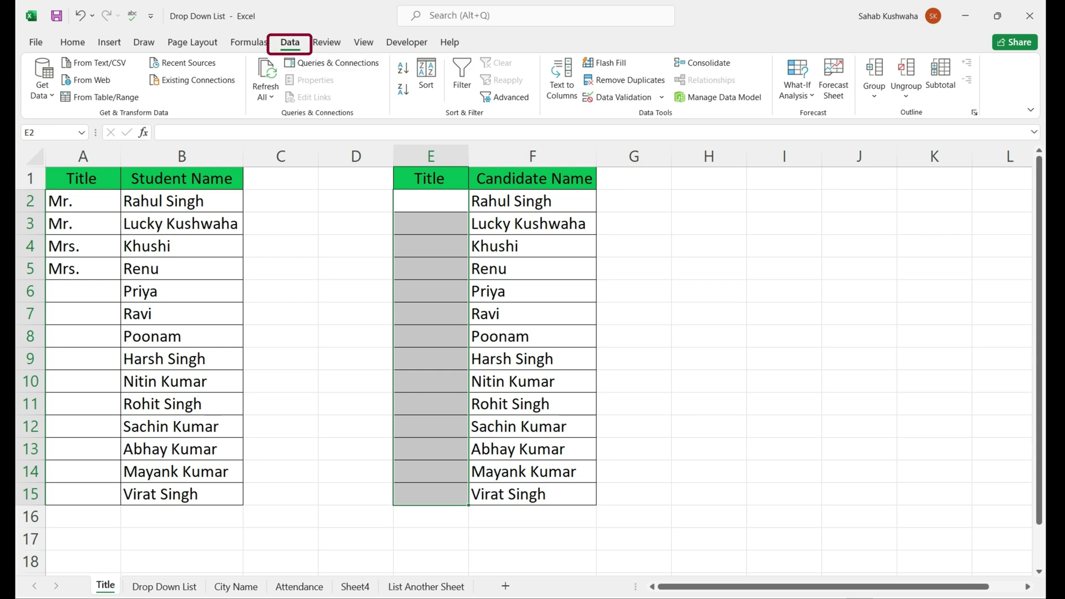
{"action": "left_click", "coordinate": [623, 97]}
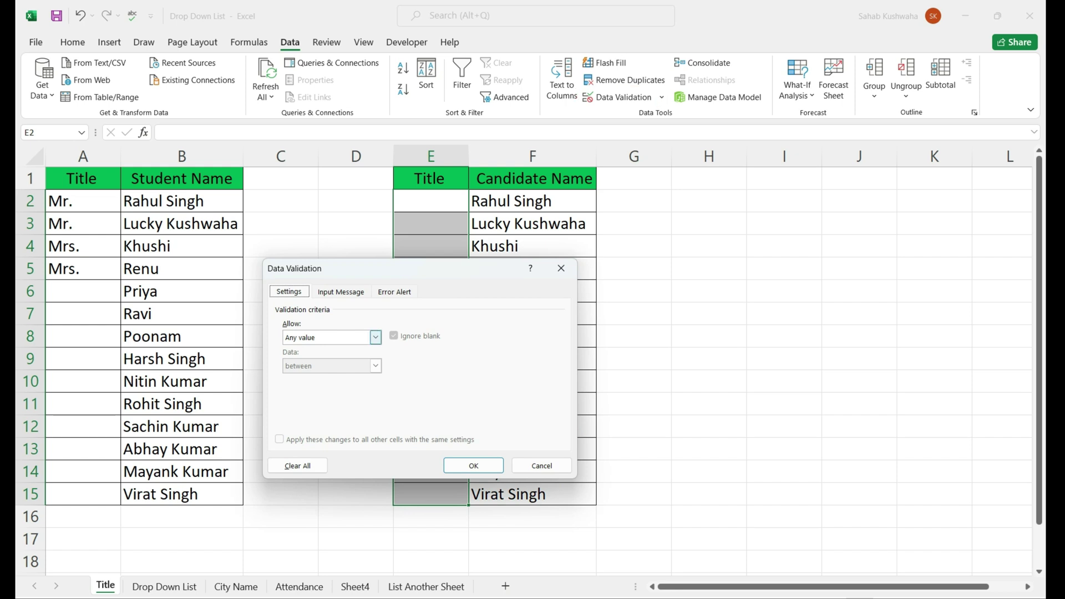
{"action": "left_click", "coordinate": [375, 338]}
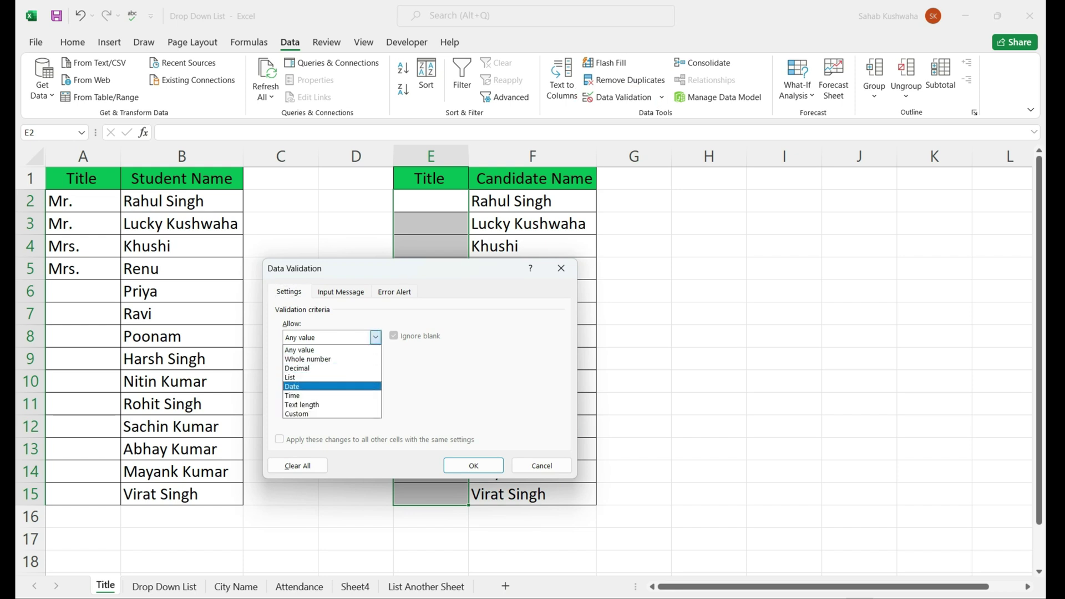
{"action": "left_click", "coordinate": [311, 377]}
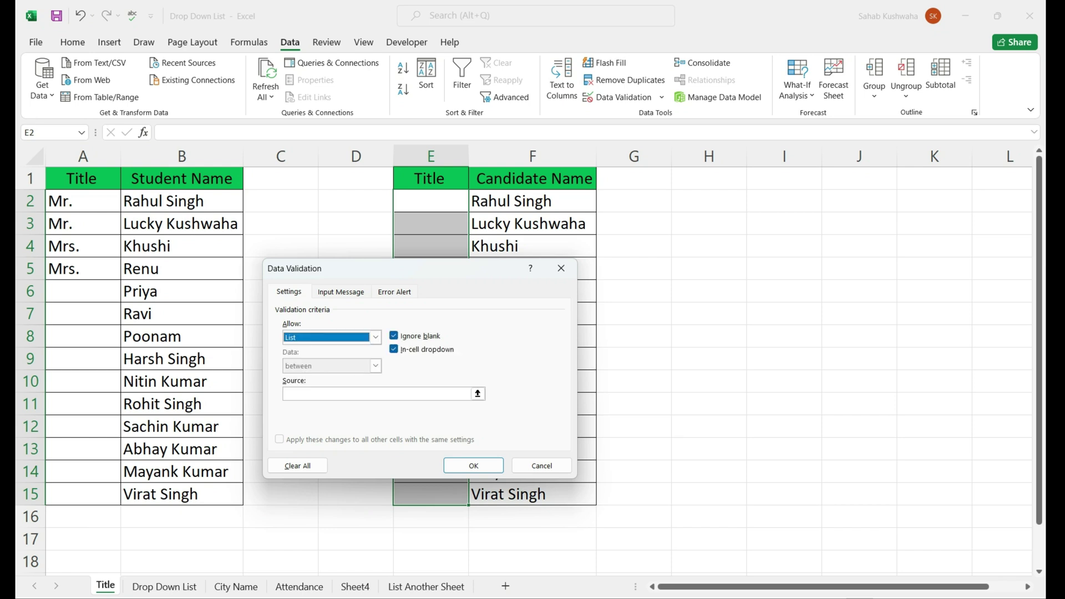
- Set the candidate title list source to Shri,Smt. and apply the rule
{"action": "left_click", "coordinate": [376, 394]}
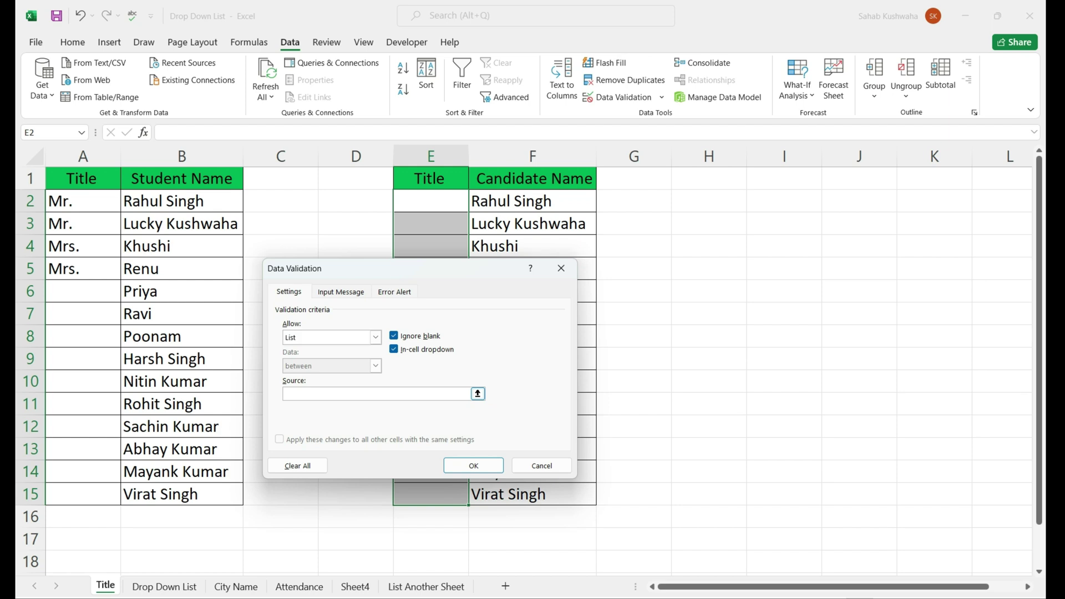
{"action": "type", "text": "Shri,"}
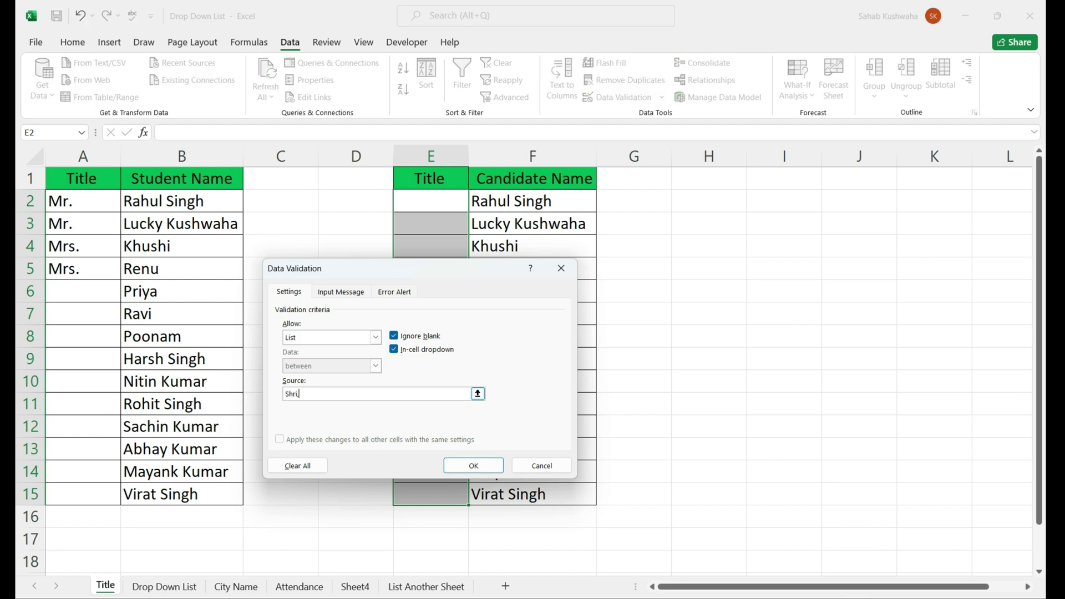
{"action": "type", "text": "Smt."}
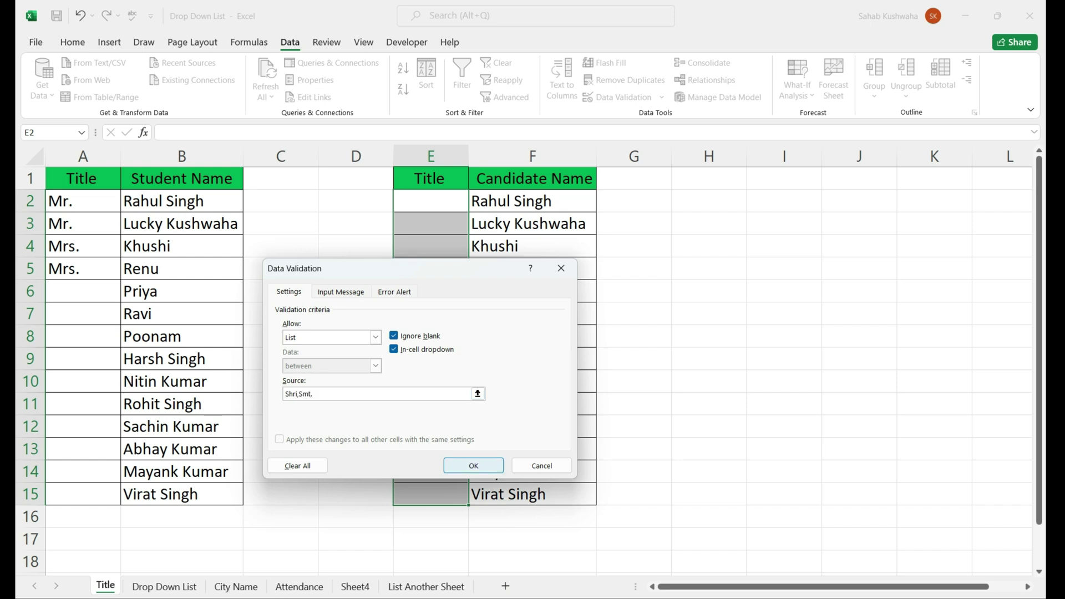
{"action": "left_click", "coordinate": [473, 465]}
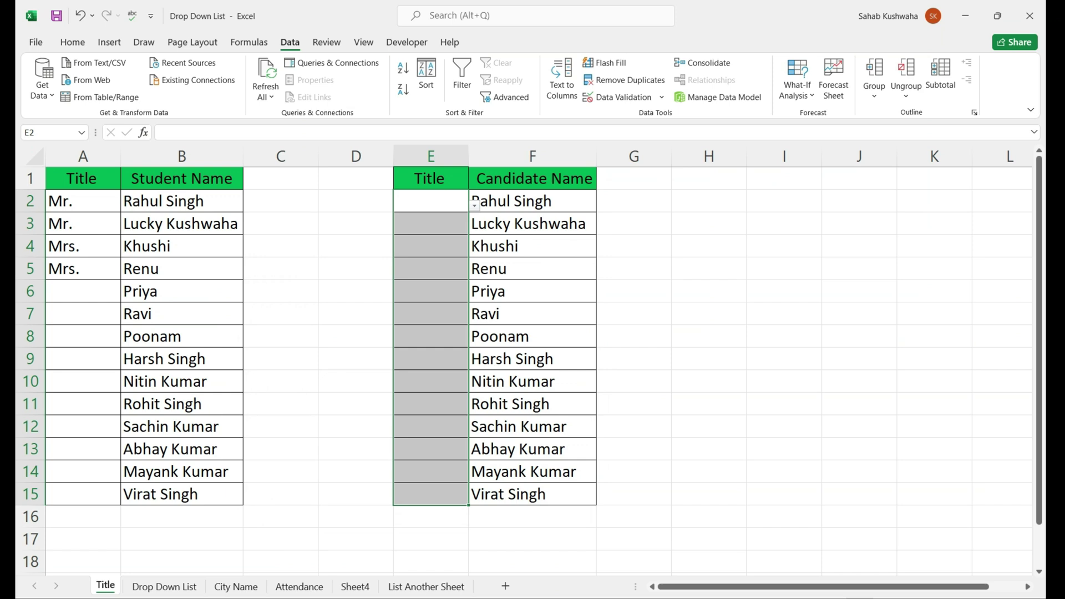
- Choose Shri from the drop-down lists in cells E2 and E3
{"action": "left_click", "coordinate": [474, 205]}
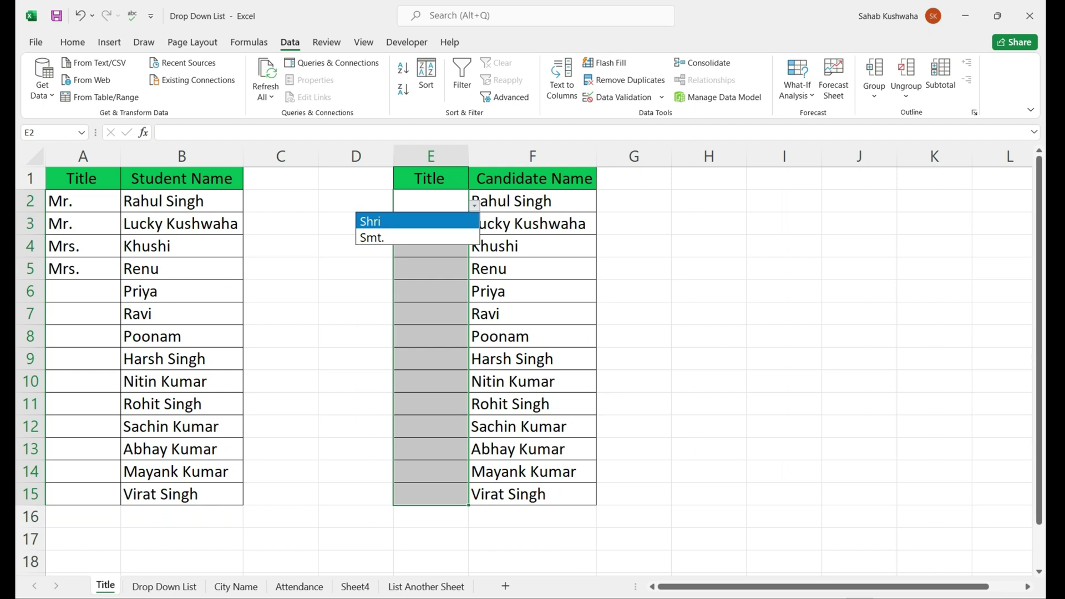
{"action": "key", "text": "Return"}
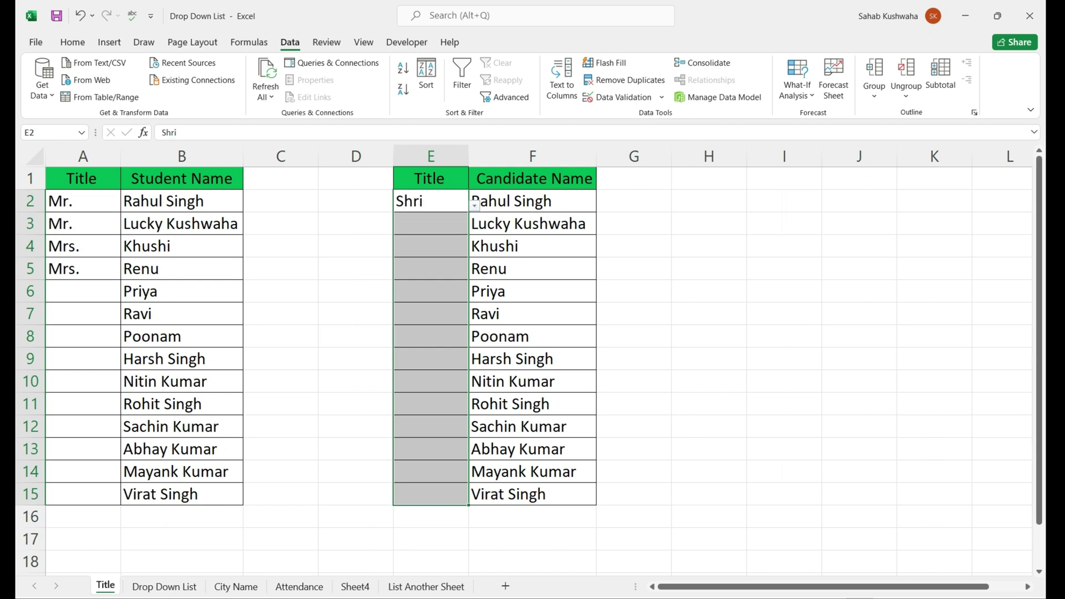
{"action": "key", "text": "Down"}
{"action": "key", "text": "alt+Down"}
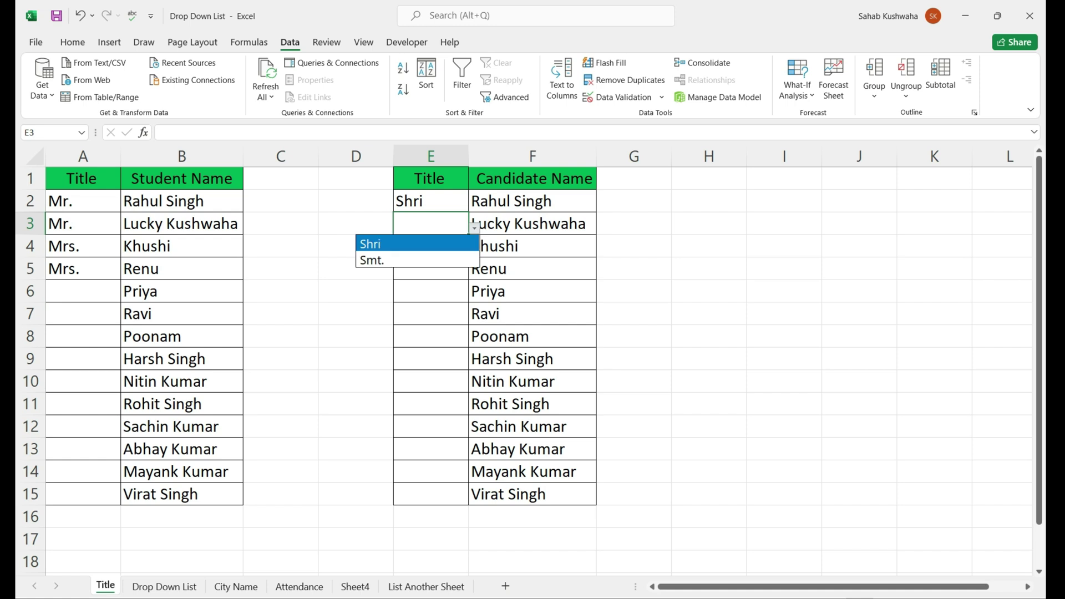
{"action": "key", "text": "Return"}
- Choose Smt. from the drop-down lists in cells E4 and E5
{"action": "key", "text": "Down"}
{"action": "key", "text": "alt+Down"}
{"action": "key", "text": "Down"}
{"action": "key", "text": "Return"}
{"action": "key", "text": "Down"}
{"action": "key", "text": "alt+Down"}
{"action": "key", "text": "Down"}
{"action": "key", "text": "Return"}
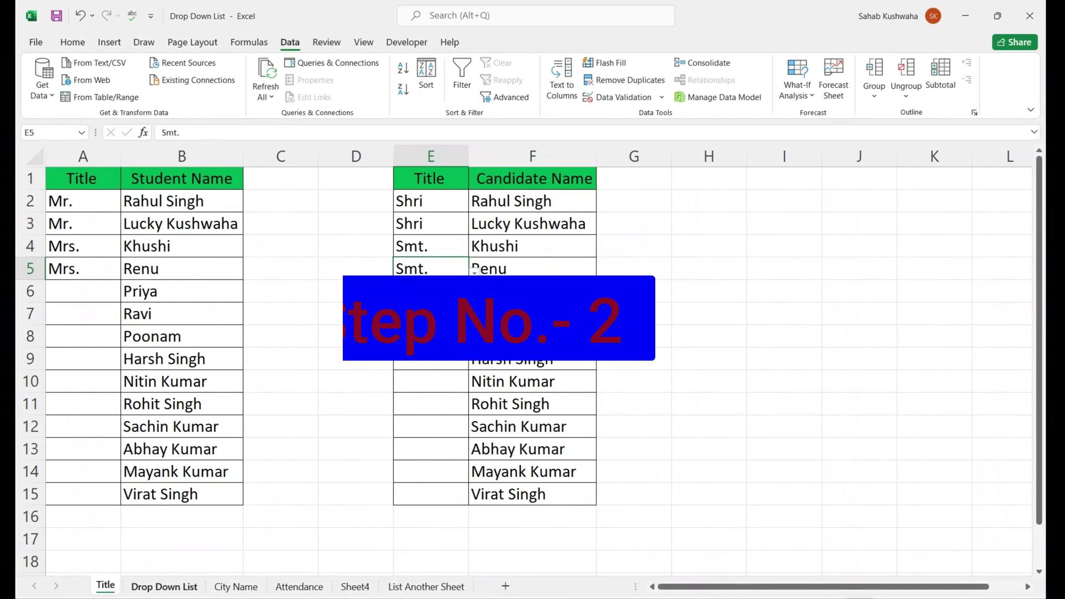
- On the Drop Down List sheet, start a data validation rule for the whole Gender column B that allows a List
{"action": "left_click", "coordinate": [165, 587]}
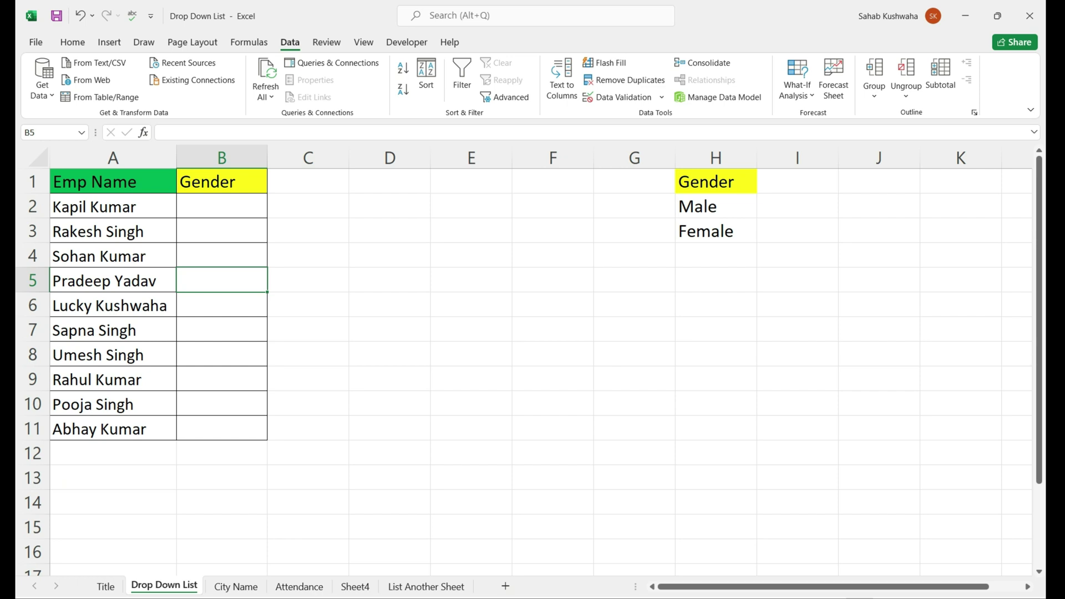
{"action": "left_click", "coordinate": [222, 207]}
{"action": "left_click_drag", "start_coordinate": [222, 193], "coordinate": [222, 183]}
{"action": "key", "text": "Escape"}
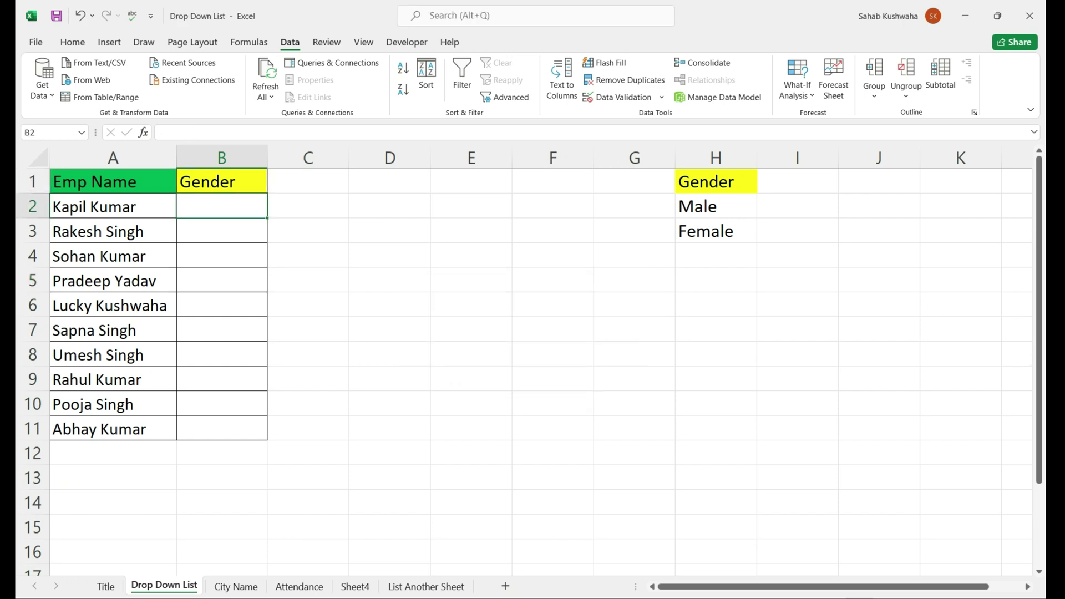
{"action": "left_click", "coordinate": [222, 158]}
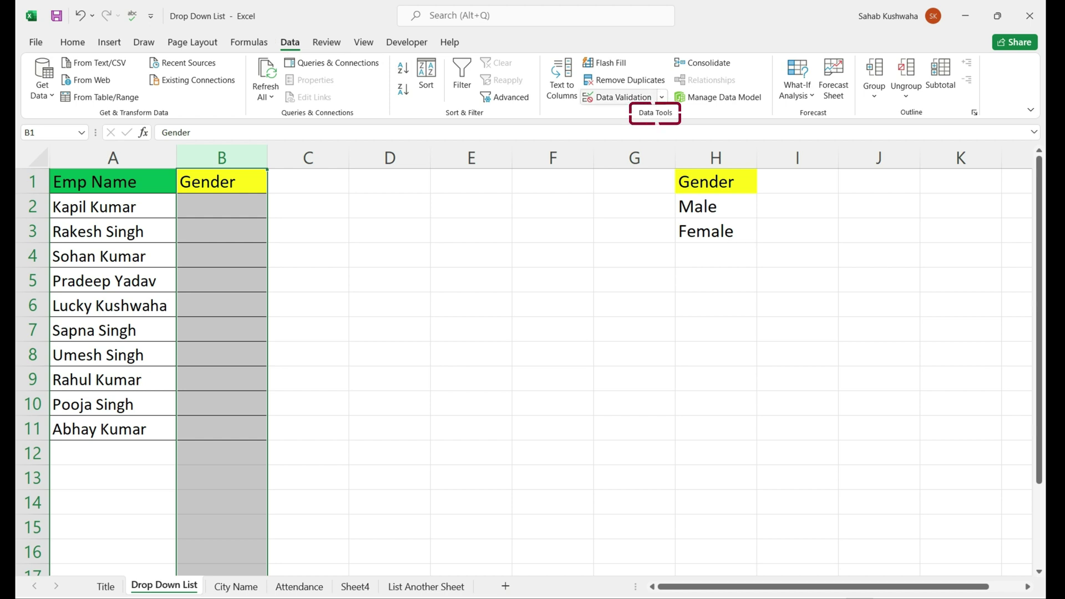
{"action": "left_click", "coordinate": [617, 97]}
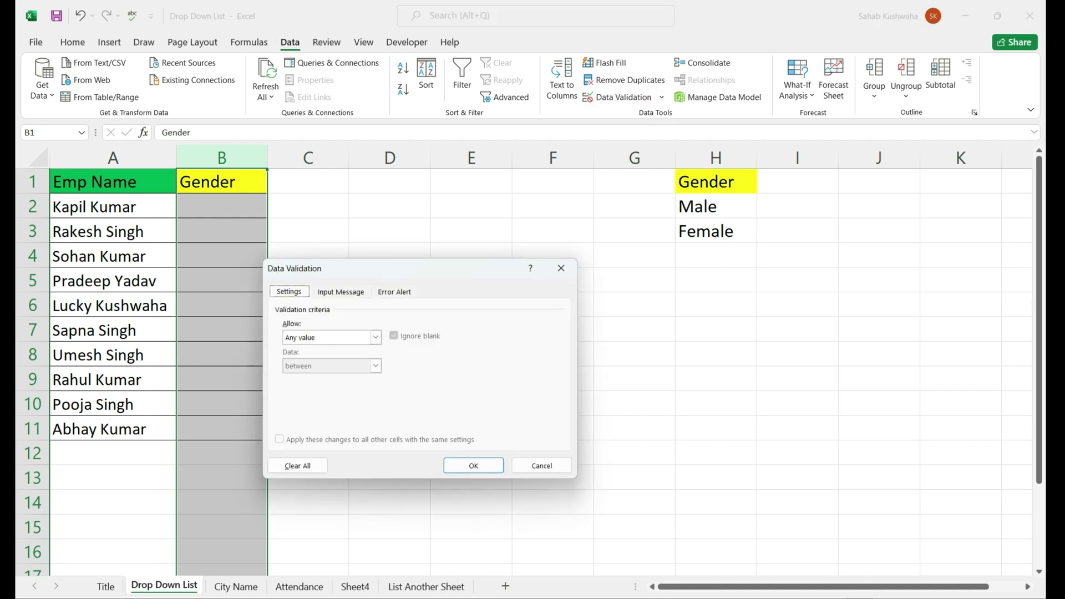
{"action": "left_click", "coordinate": [375, 337]}
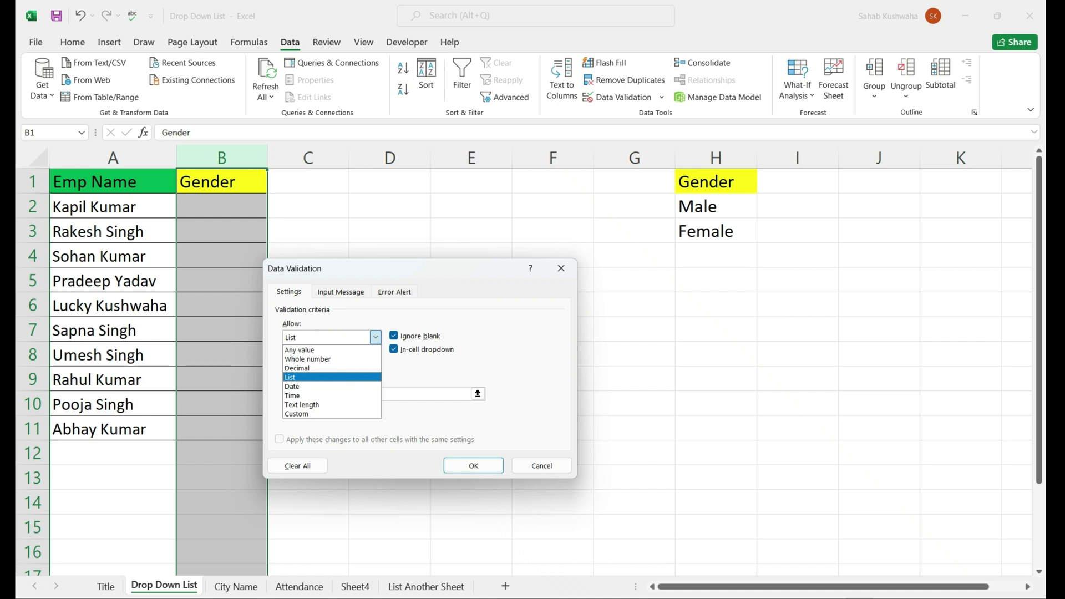
{"action": "left_click", "coordinate": [332, 377]}
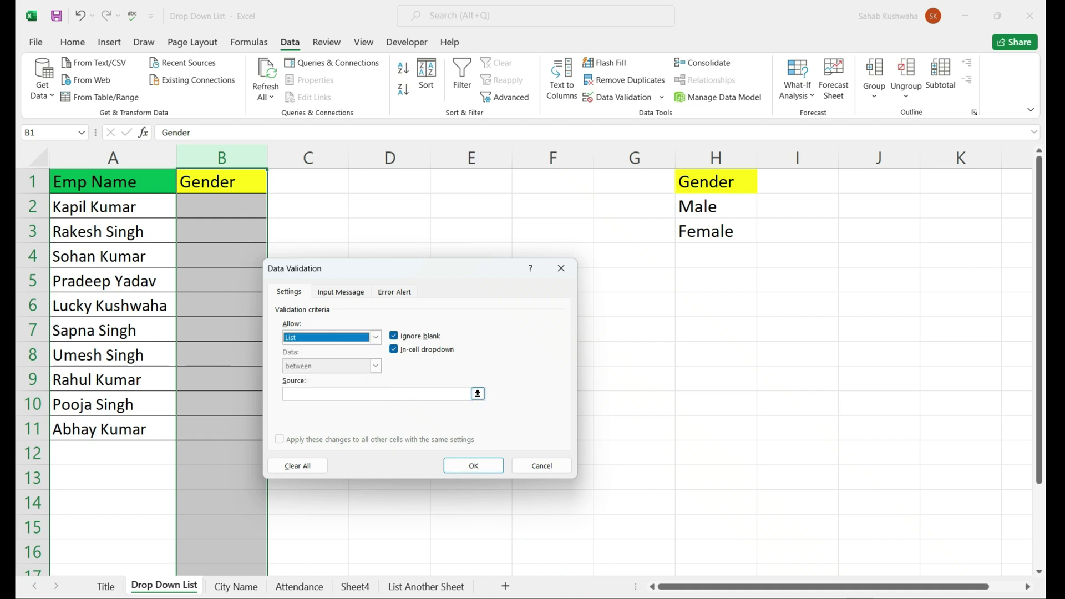
- Use the Male and Female cells =$H$2:$H$3 as the Gender list source and apply the rule
{"action": "left_click", "coordinate": [377, 394]}
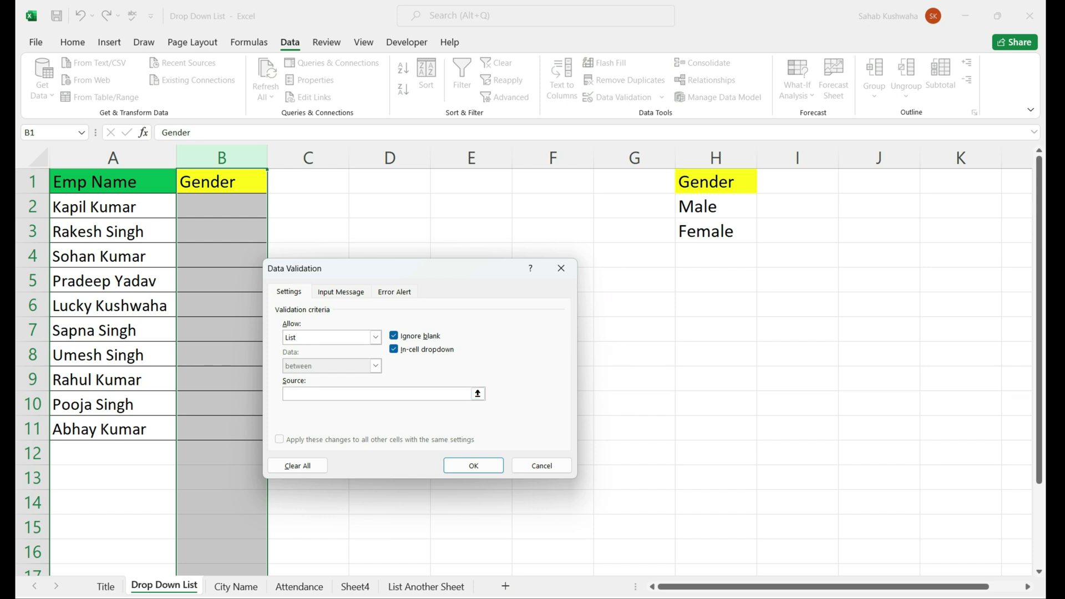
{"action": "left_click_drag", "start_coordinate": [715, 206], "coordinate": [721, 233]}
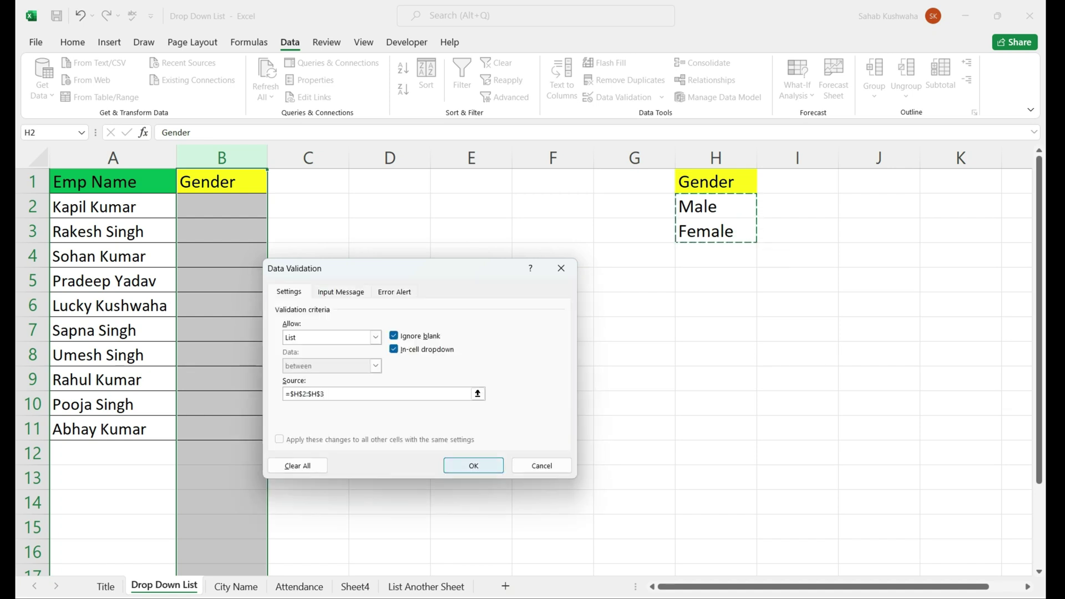
{"action": "left_click", "coordinate": [473, 465]}
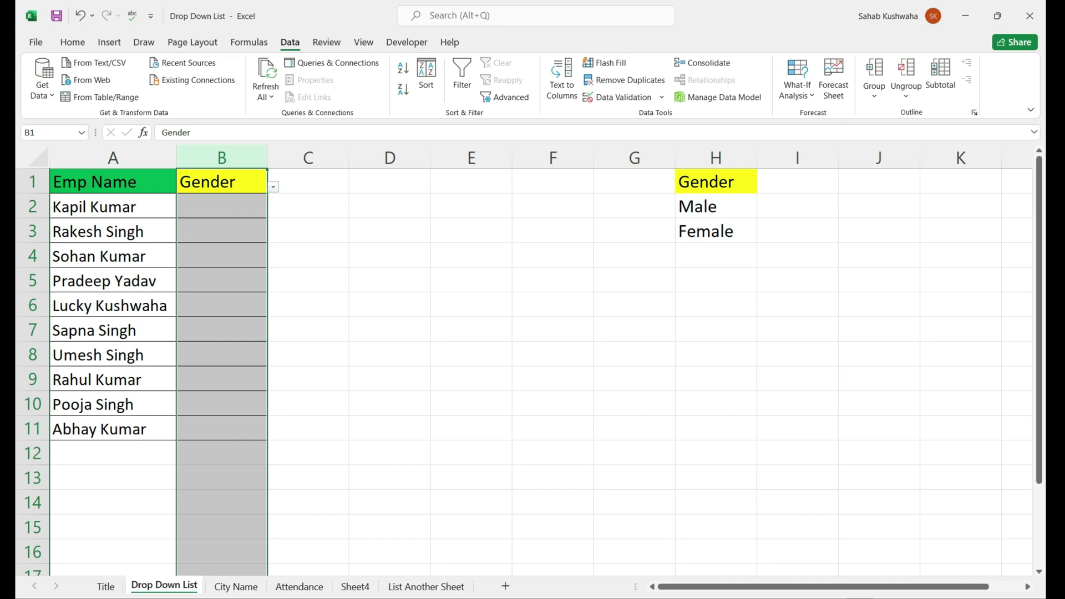
- Choose Male from the Gender drop-down lists in cells B2 and B3
{"action": "left_click", "coordinate": [222, 207]}
{"action": "left_click", "coordinate": [113, 158]}
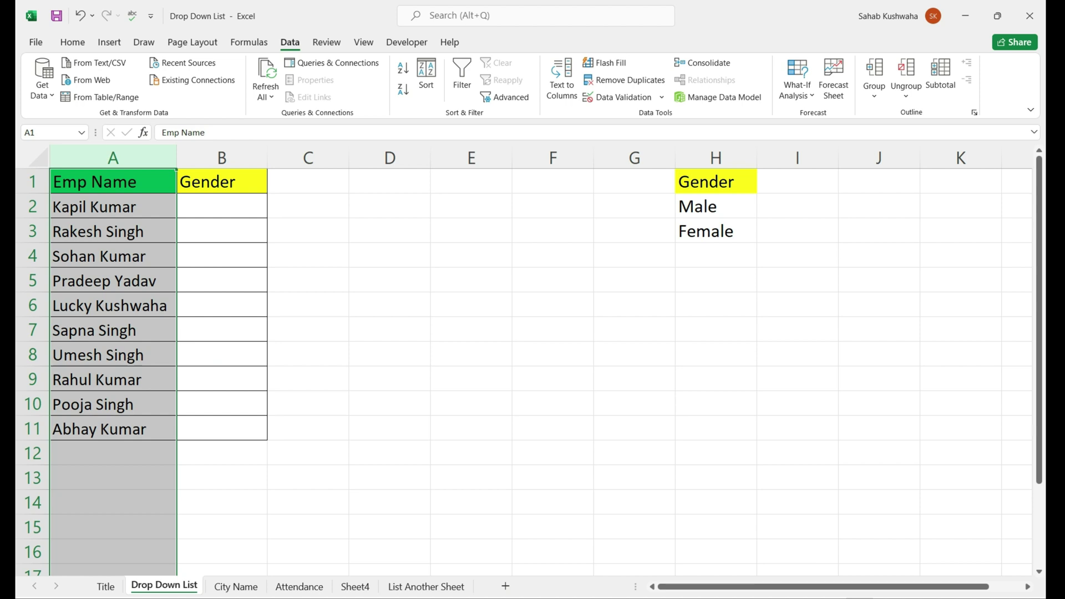
{"action": "left_click", "coordinate": [222, 207]}
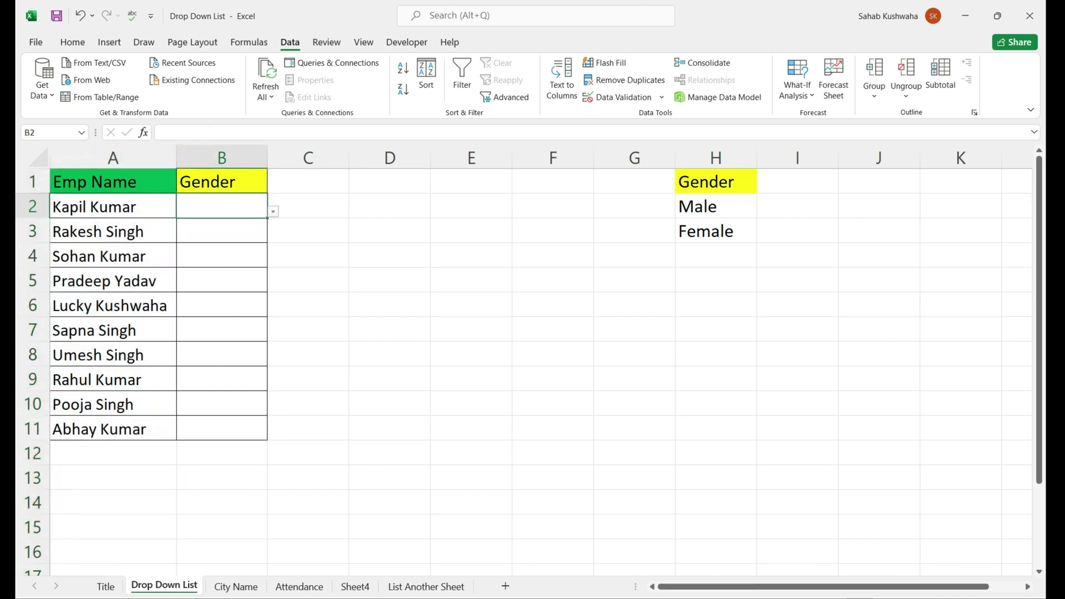
{"action": "key", "text": "alt+Down"}
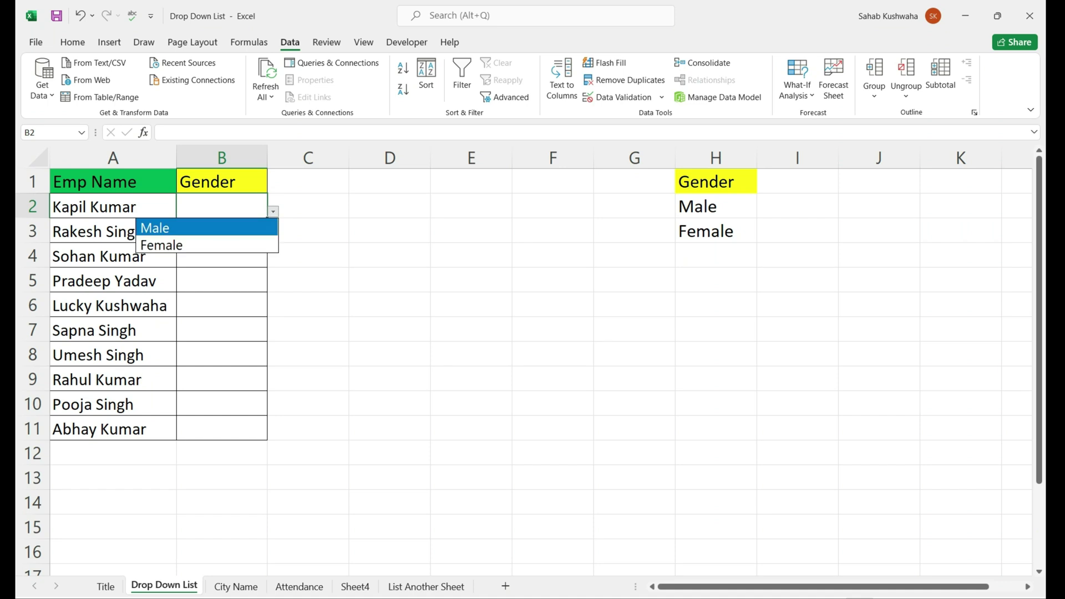
{"action": "key", "text": "Return"}
{"action": "key", "text": "alt+Down"}
{"action": "key", "text": "Escape"}
{"action": "key", "text": "Return"}
{"action": "key", "text": "Return"}
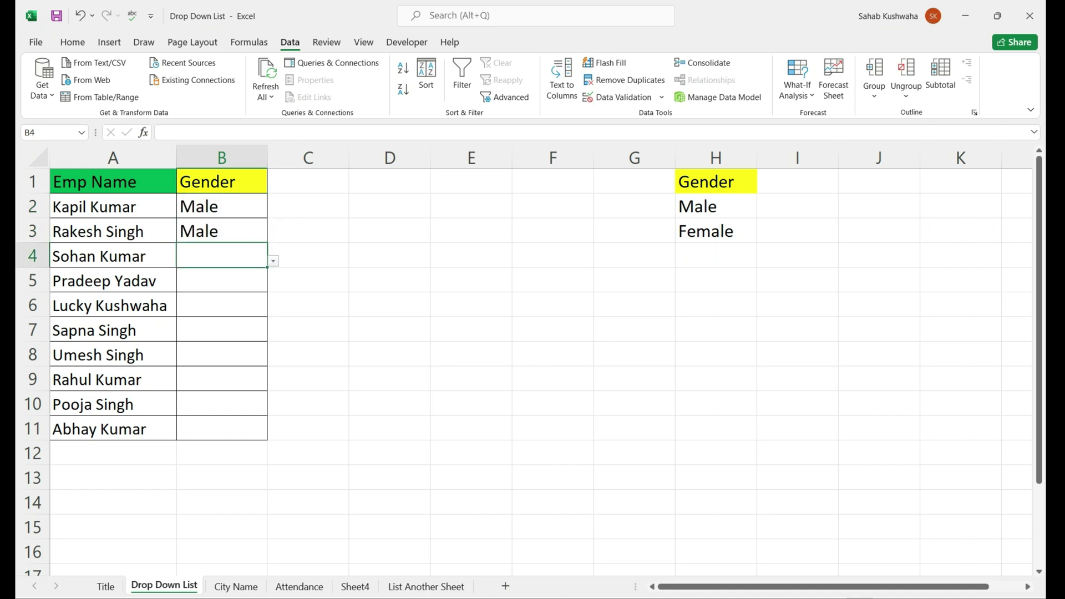
- Choose Male from the Gender drop-down lists in cells B4 and B6, and Female in cell B7
{"action": "key", "text": "alt+Down"}
{"action": "key", "text": "Return"}
{"action": "key", "text": "Return"}
{"action": "key", "text": "Return"}
{"action": "key", "text": "alt+Down"}
{"action": "key", "text": "Down"}
{"action": "key", "text": "Up"}
{"action": "key", "text": "Return"}
{"action": "key", "text": "Return"}
{"action": "key", "text": "alt+Down"}
{"action": "key", "text": "Down"}
{"action": "key", "text": "Return"}
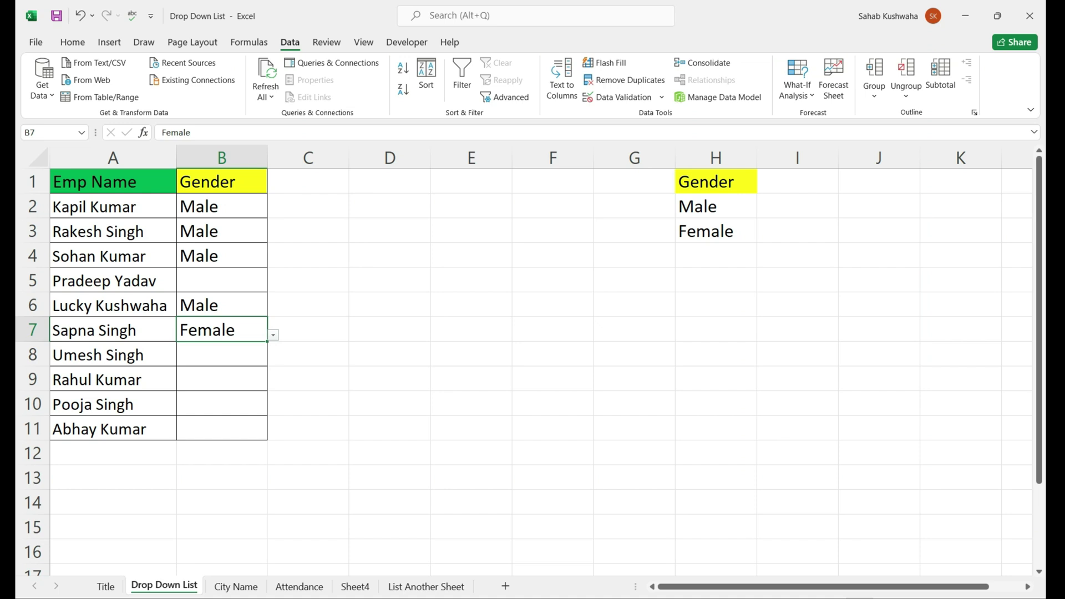
- On the City Name sheet, start a data validation rule for the whole City Name column B that allows a List
{"action": "key", "text": "ctrl+Page_Down"}
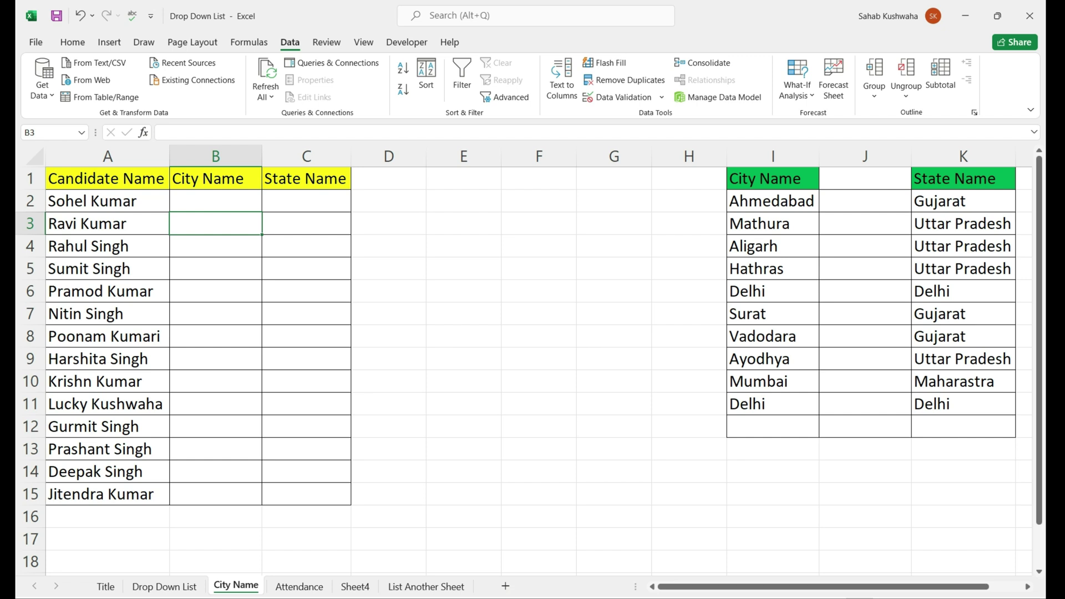
{"action": "left_click", "coordinate": [772, 157]}
{"action": "left_click", "coordinate": [964, 156]}
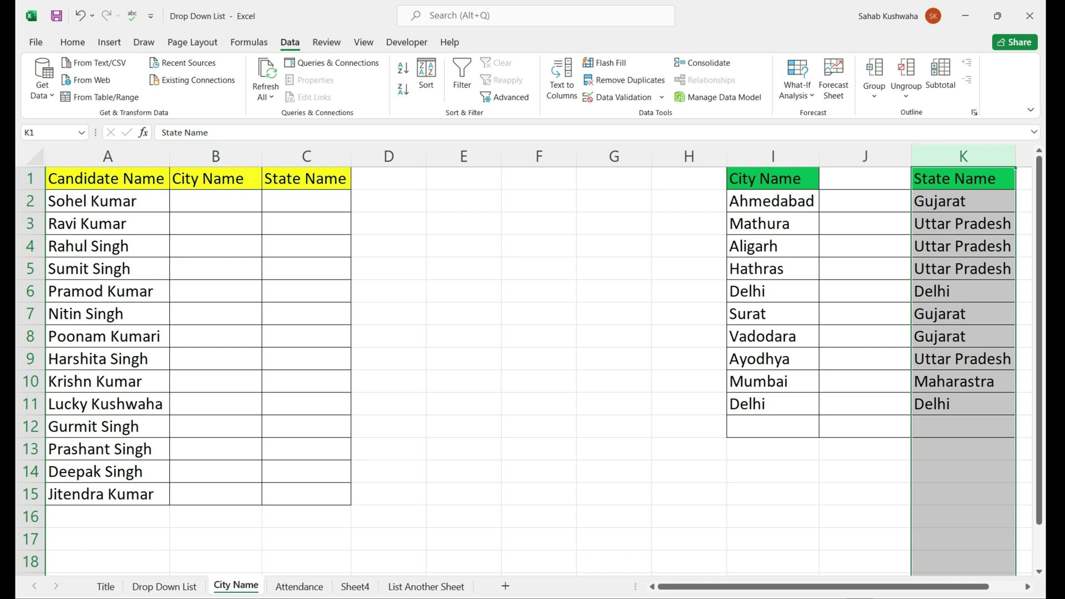
{"action": "left_click", "coordinate": [688, 179]}
{"action": "left_click", "coordinate": [773, 157]}
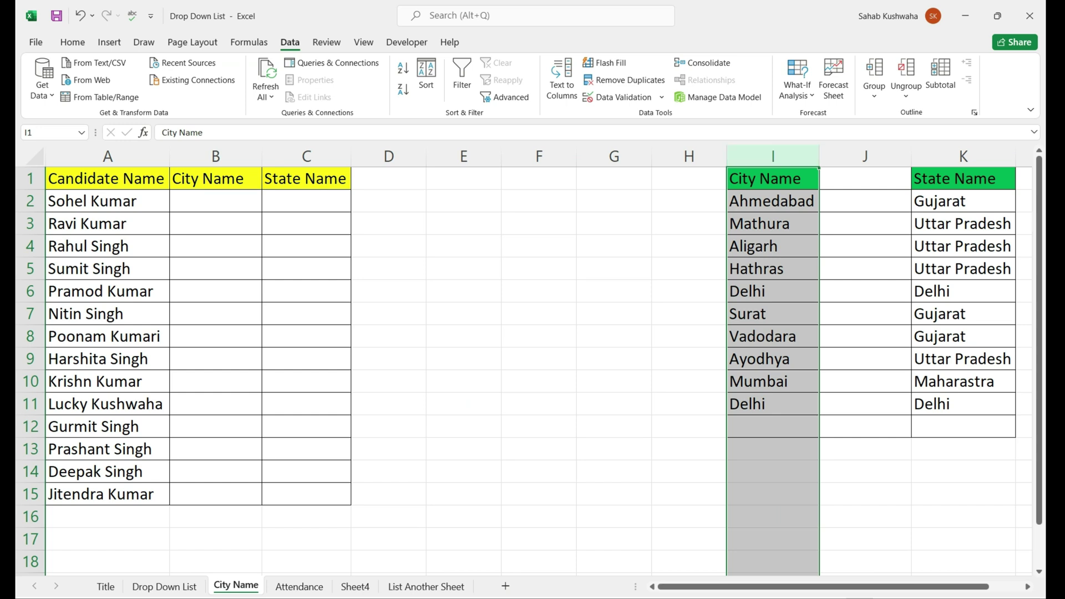
{"action": "left_click", "coordinate": [215, 156]}
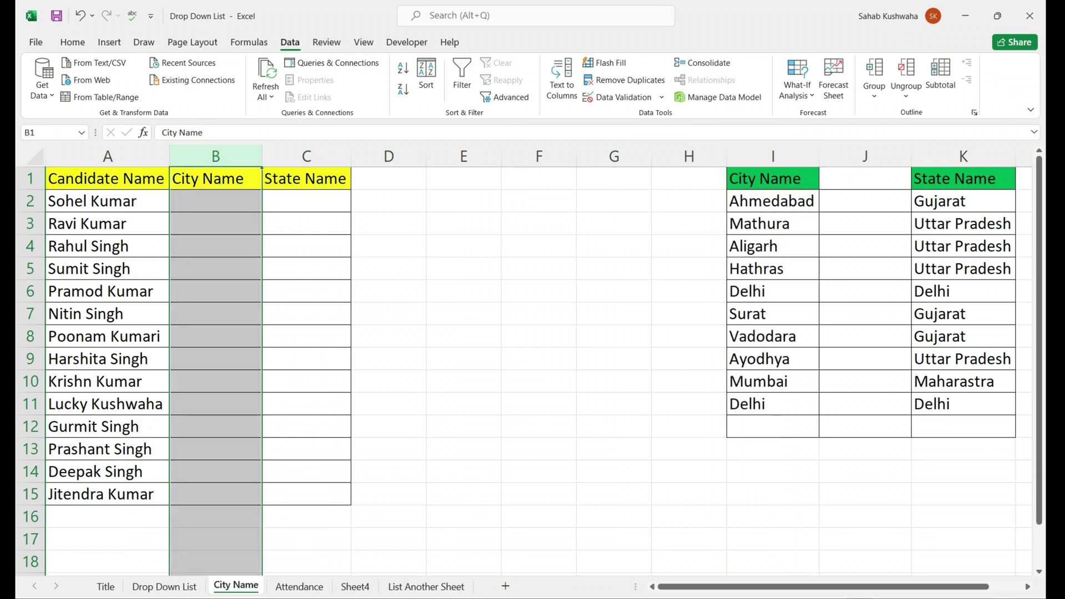
{"action": "left_click", "coordinate": [616, 97]}
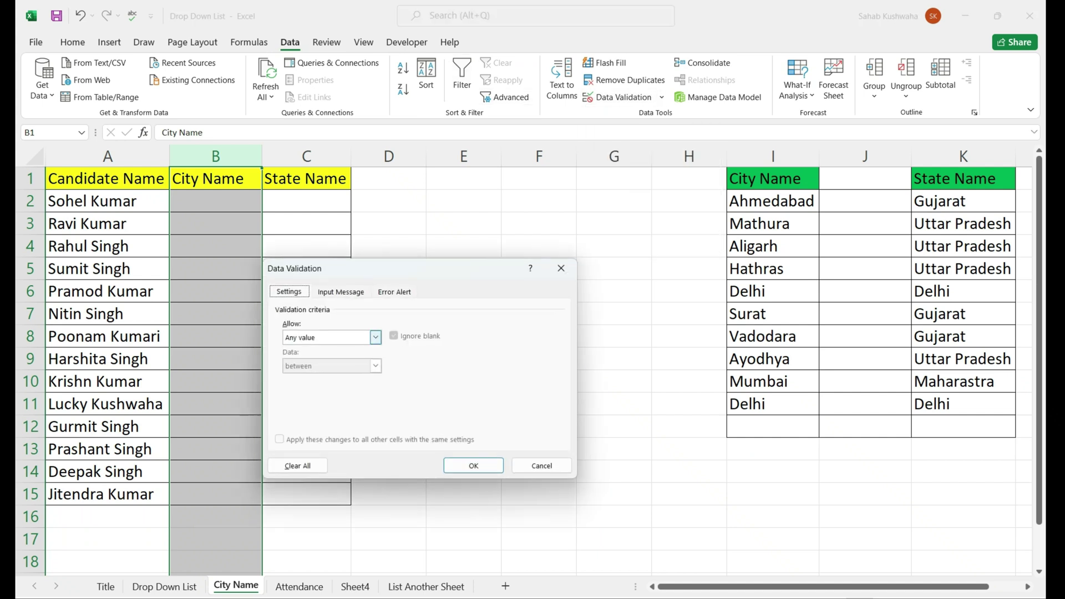
{"action": "left_click", "coordinate": [375, 337]}
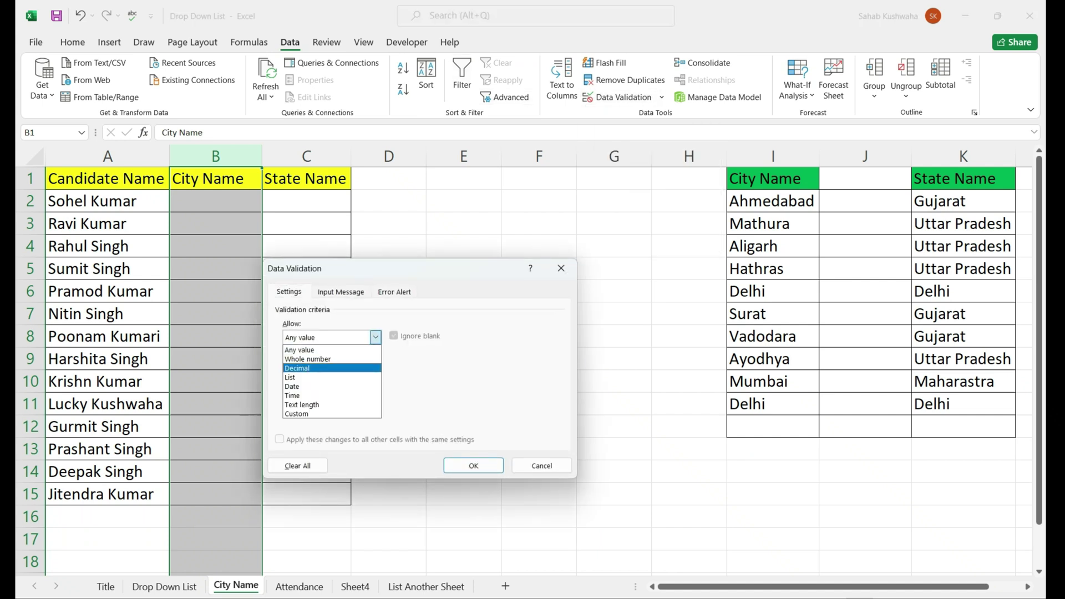
{"action": "left_click", "coordinate": [311, 378]}
- Use the city cells =$I$2:$I$11 as the City Name list source and apply the rule
{"action": "left_click", "coordinate": [366, 393]}
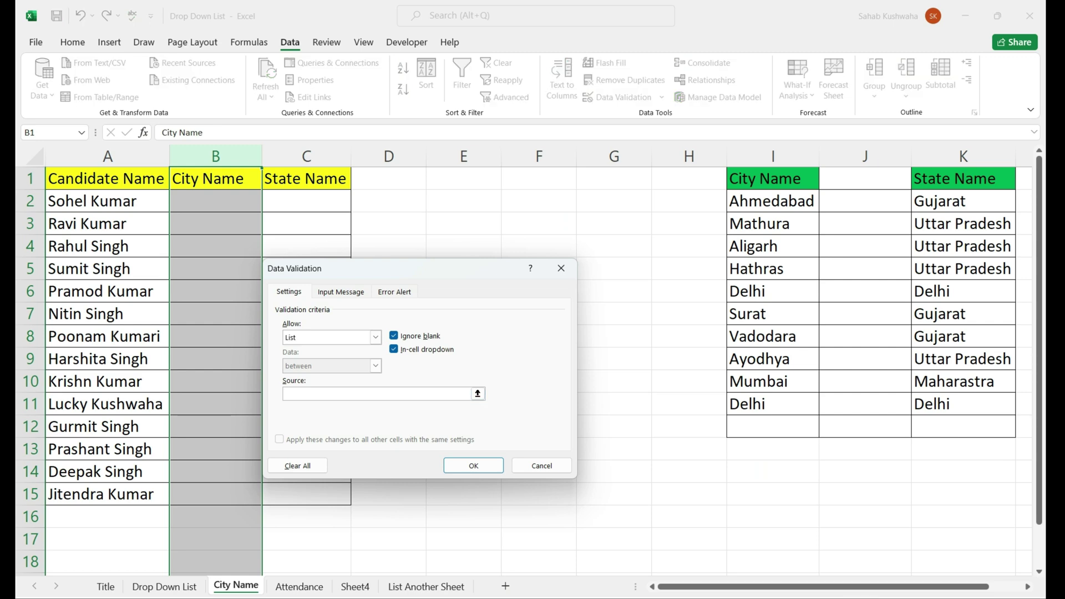
{"action": "left_click_drag", "start_coordinate": [771, 200], "coordinate": [788, 405]}
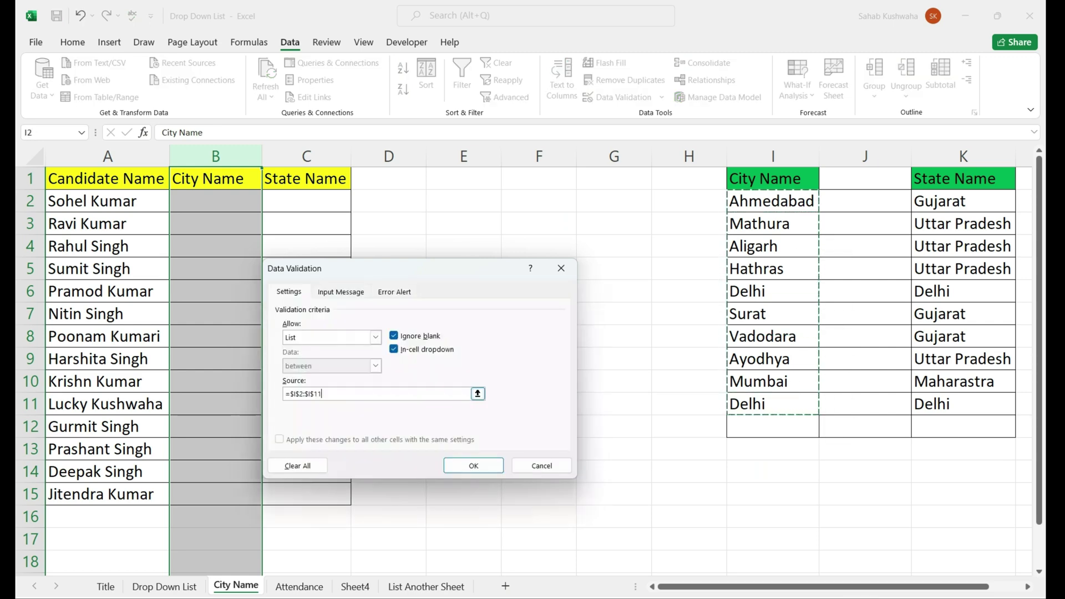
{"action": "key", "text": "Return"}
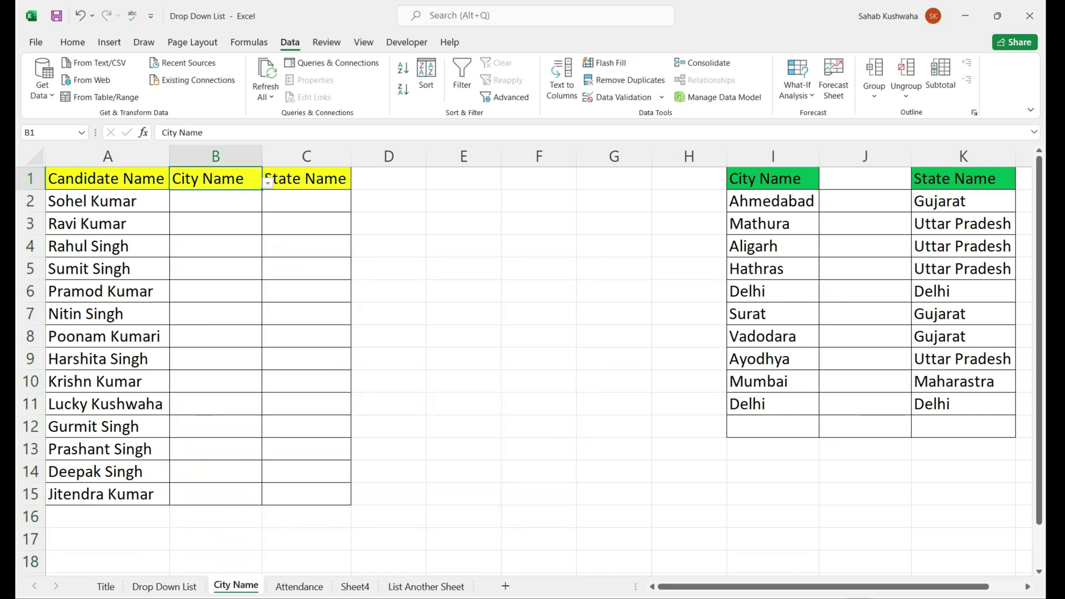
- Choose Ahmedabad from the City Name drop-down list in cell B2
{"action": "left_click", "coordinate": [215, 202]}
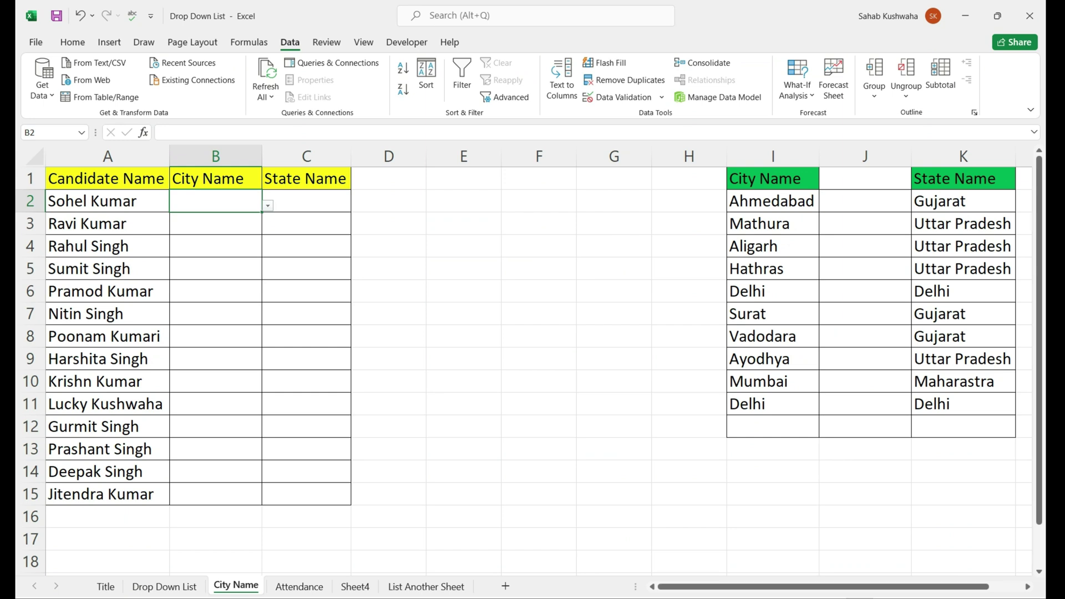
{"action": "key", "text": "alt+Down"}
{"action": "key", "text": "Down"}
{"action": "key", "text": "Up"}
{"action": "key", "text": "Return"}
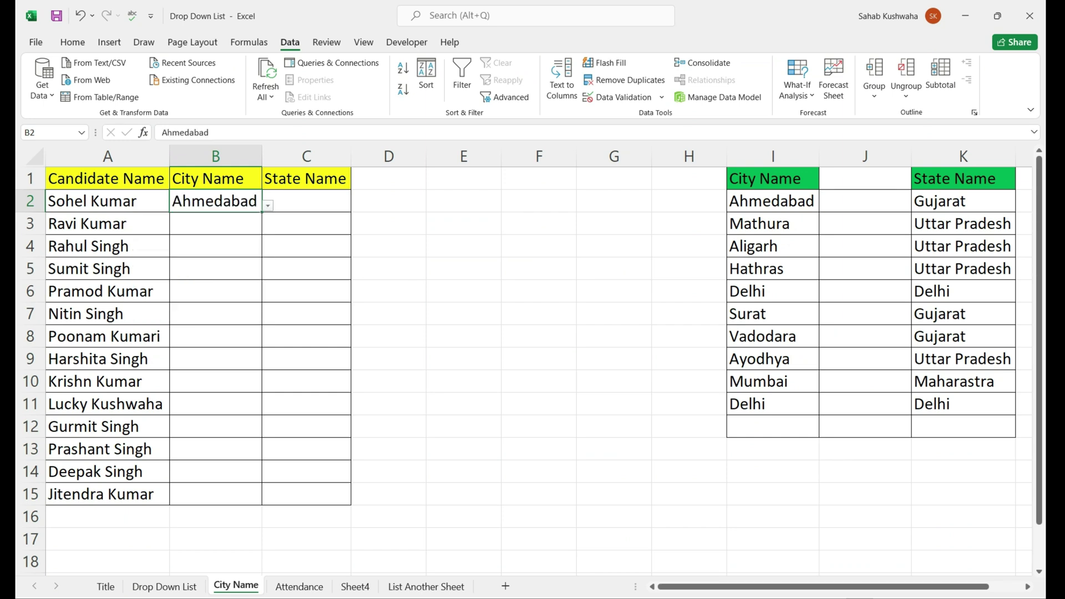
- Choose Mathura from the City Name drop-down lists in cells B3 and B4
{"action": "key", "text": "Down"}
{"action": "key", "text": "alt+Down"}
{"action": "key", "text": "Down"}
{"action": "key", "text": "Return"}
{"action": "key", "text": "Down"}
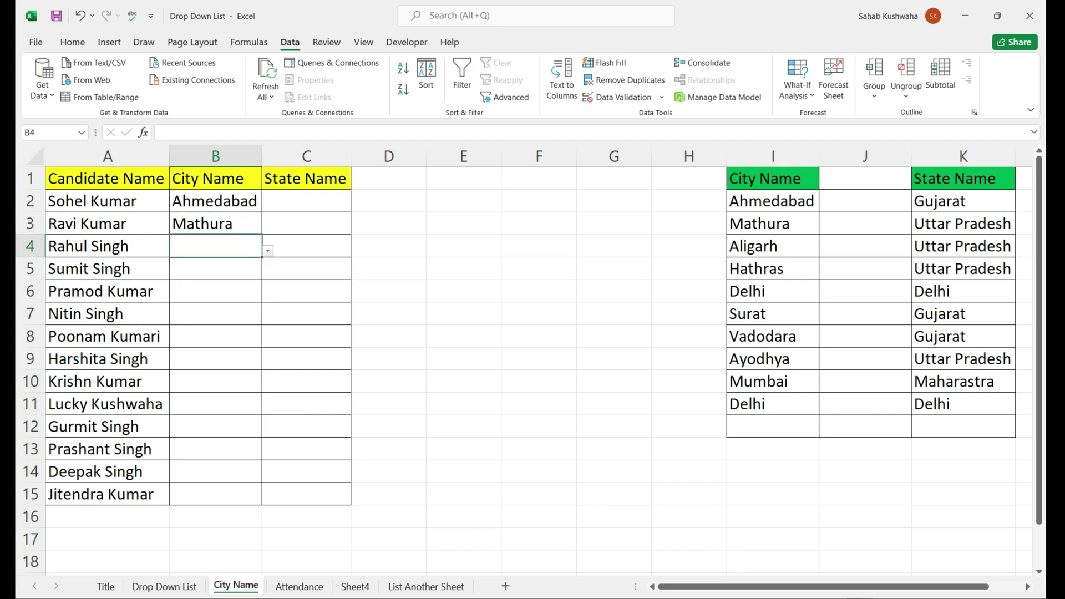
{"action": "key", "text": "alt+Down"}
{"action": "key", "text": "Down"}
{"action": "key", "text": "Return"}
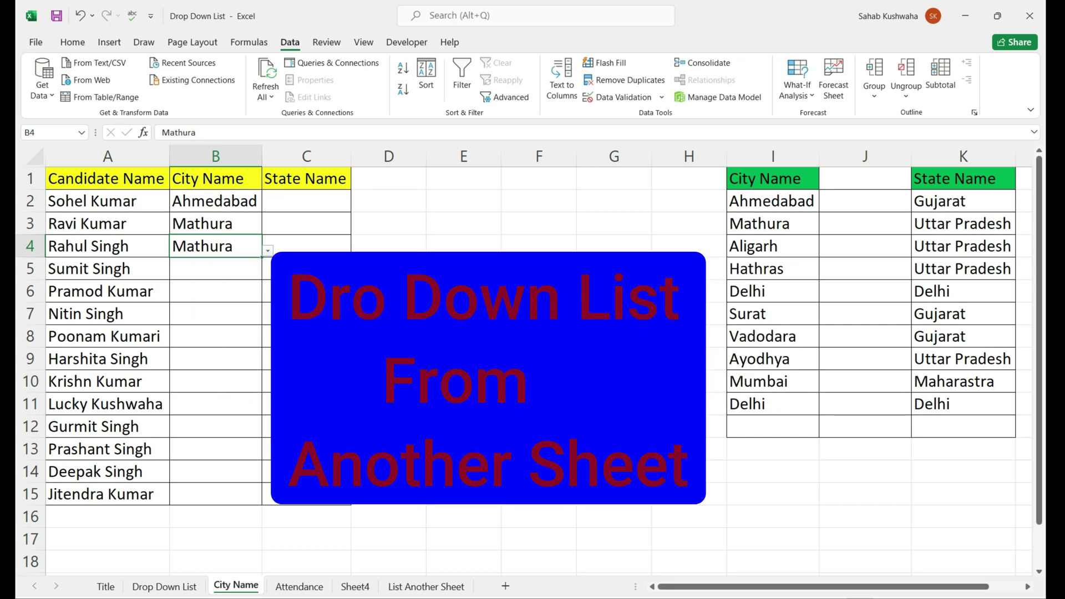
- On Sheet4, define the name Month for the whole Month Name column A
{"action": "left_click", "coordinate": [355, 587]}
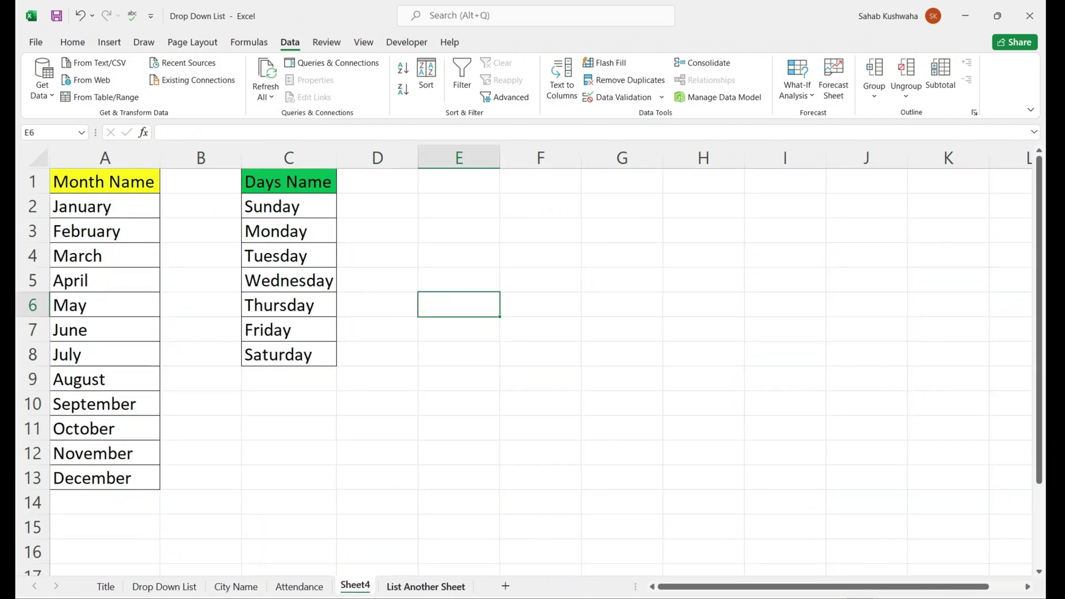
{"action": "left_click", "coordinate": [425, 587]}
{"action": "left_click", "coordinate": [355, 586]}
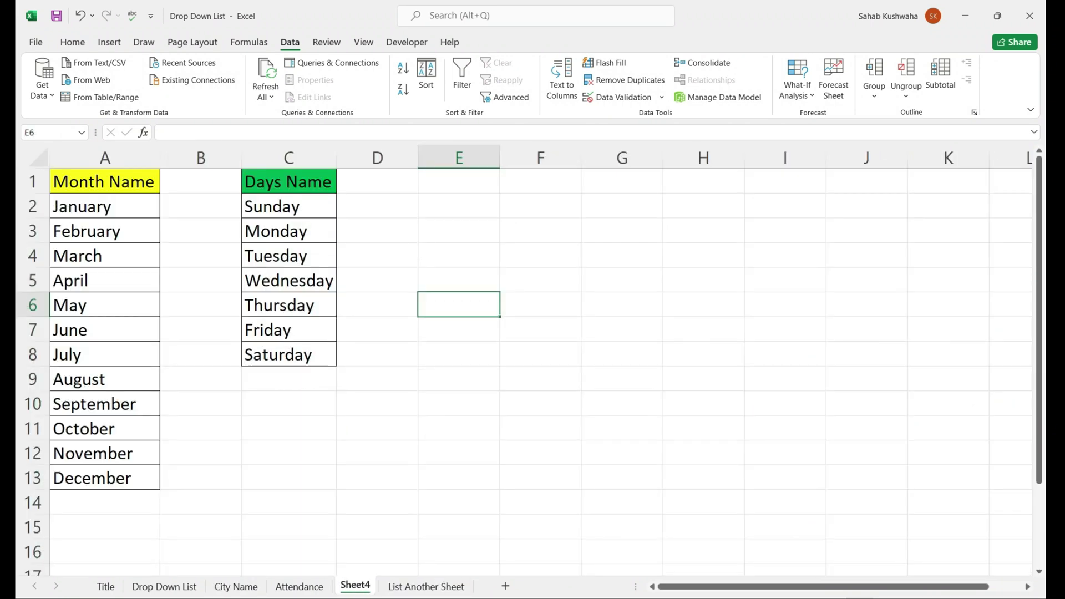
{"action": "left_click", "coordinate": [425, 586]}
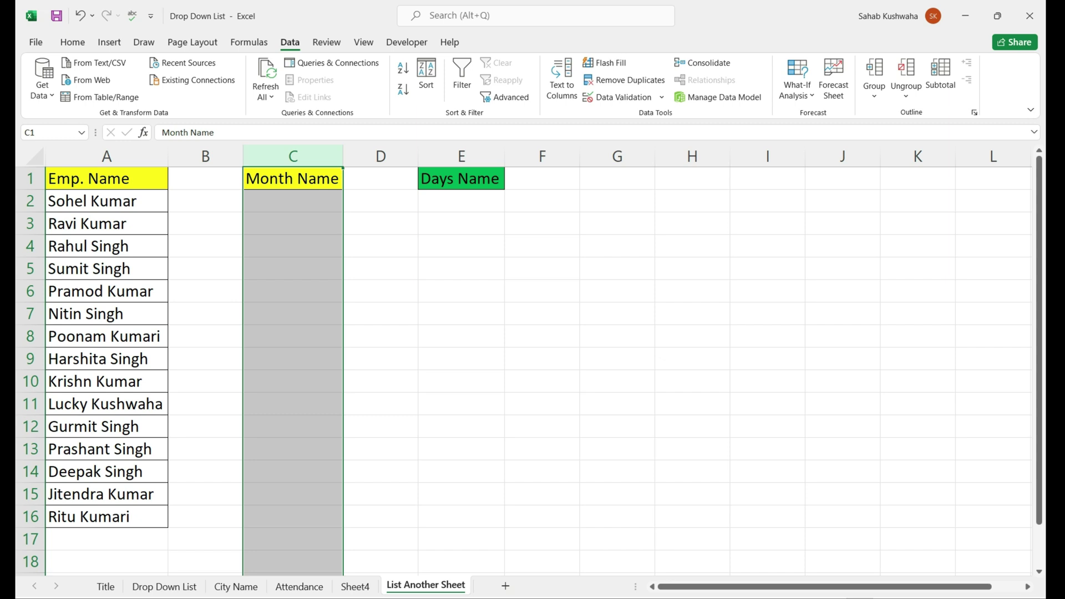
{"action": "key", "text": "ctrl+Page_Up"}
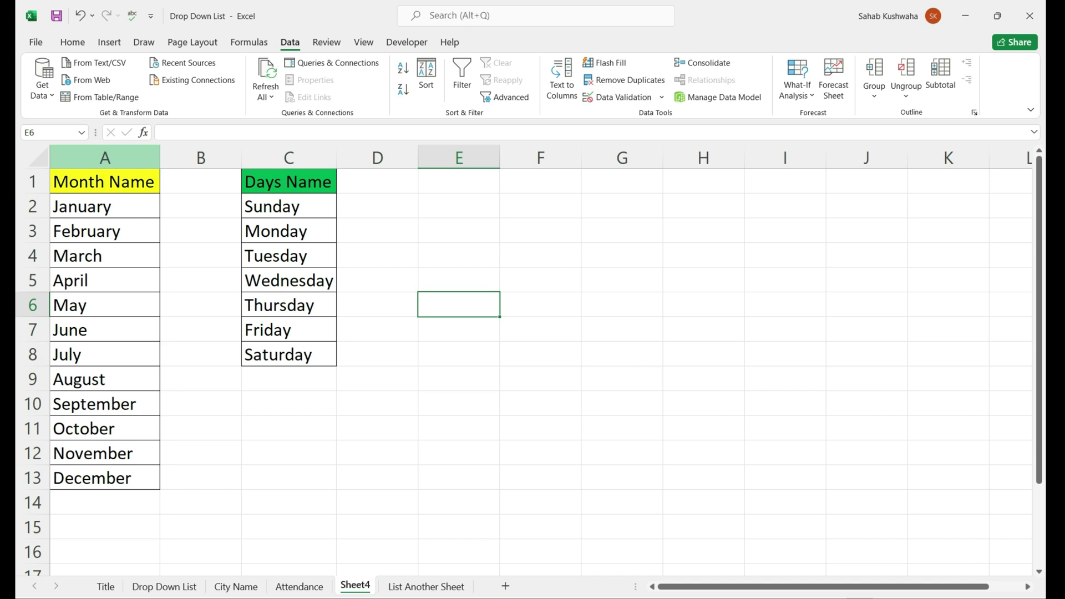
{"action": "left_click", "coordinate": [105, 158]}
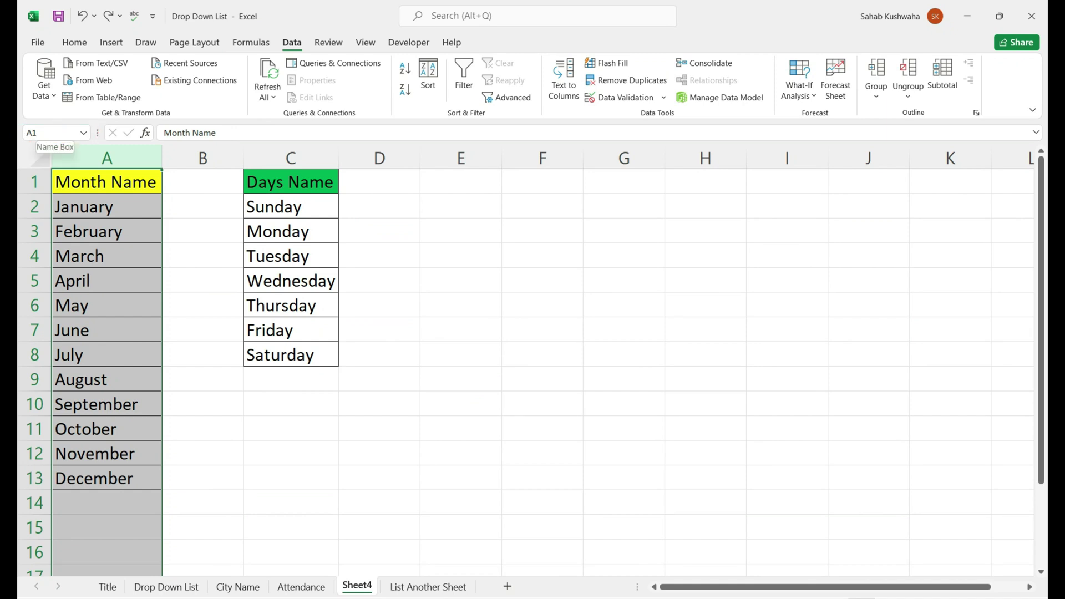
{"action": "left_click", "coordinate": [55, 133]}
{"action": "type", "text": "M"}
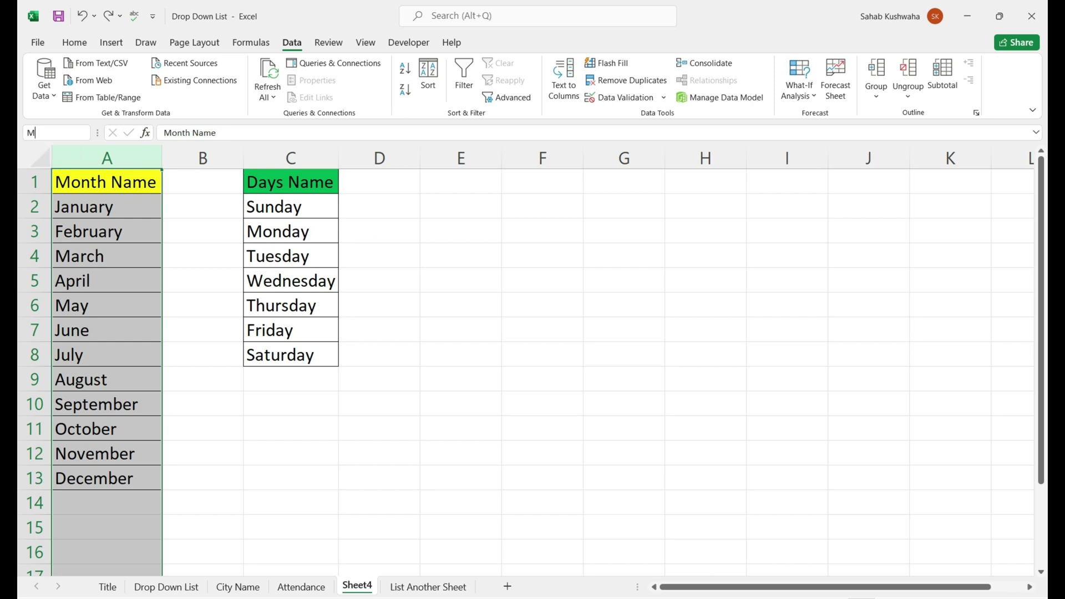
{"action": "type", "text": "onth"}
{"action": "key", "text": "Return"}
- Check the defined name of the Month Name column A on Sheet4 by reselecting the whole column
{"action": "left_click", "coordinate": [107, 231]}
{"action": "left_click", "coordinate": [107, 280]}
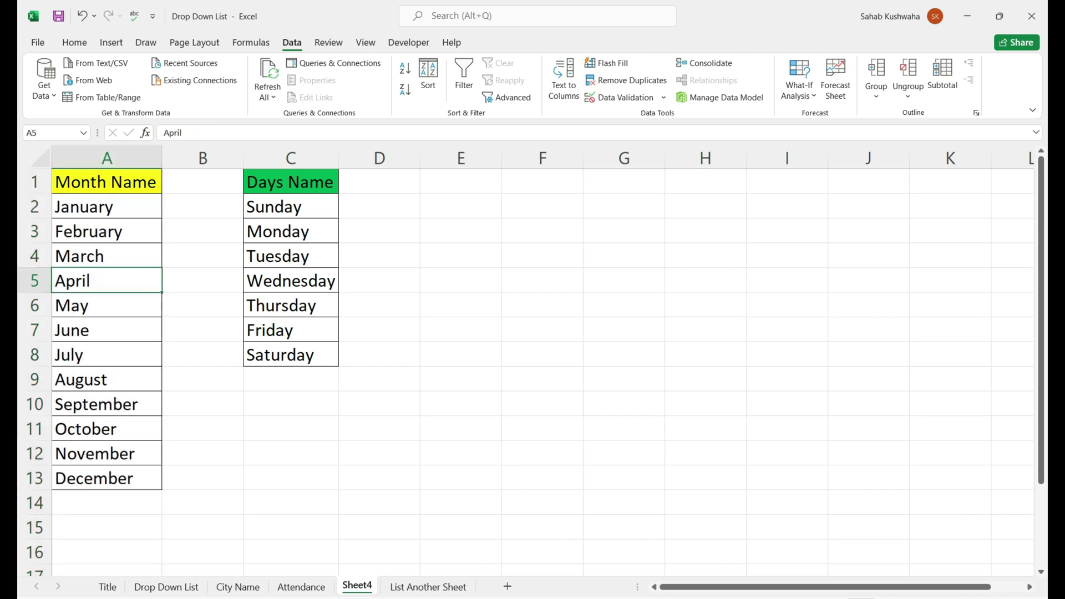
{"action": "left_click", "coordinate": [107, 306]}
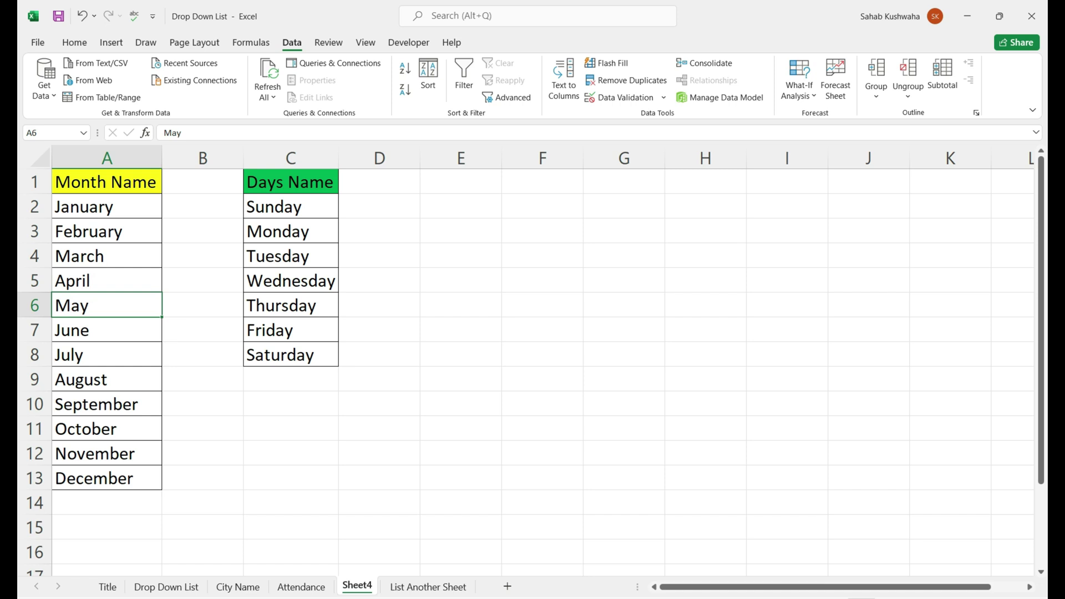
{"action": "left_click", "coordinate": [107, 158]}
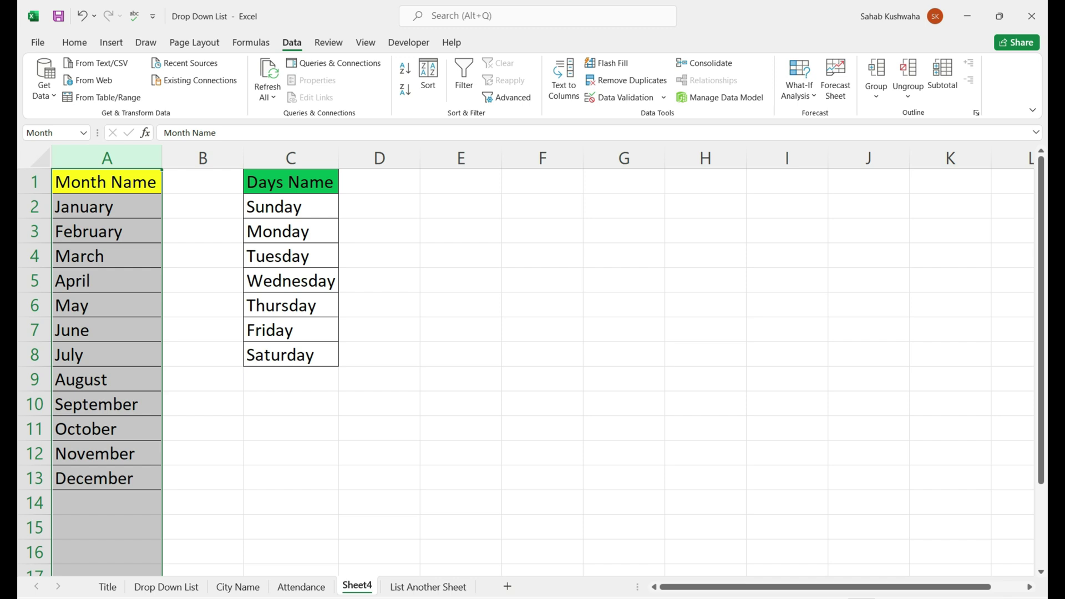
- On List Another Sheet, start a data validation rule for the whole Month Name column C that allows a List
{"action": "key", "text": "ctrl+Page_Down"}
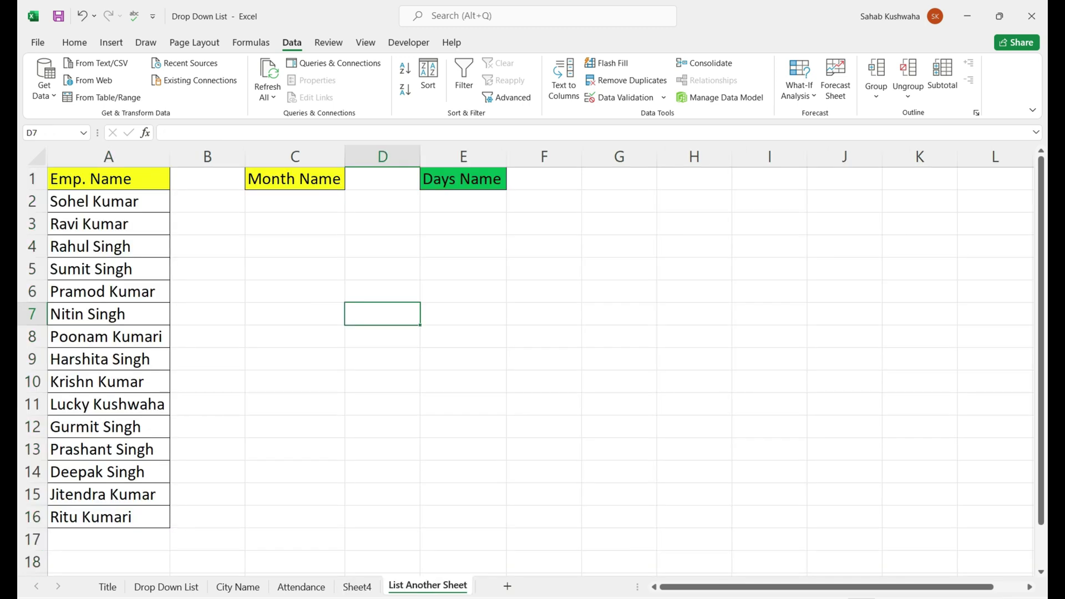
{"action": "left_click", "coordinate": [295, 156]}
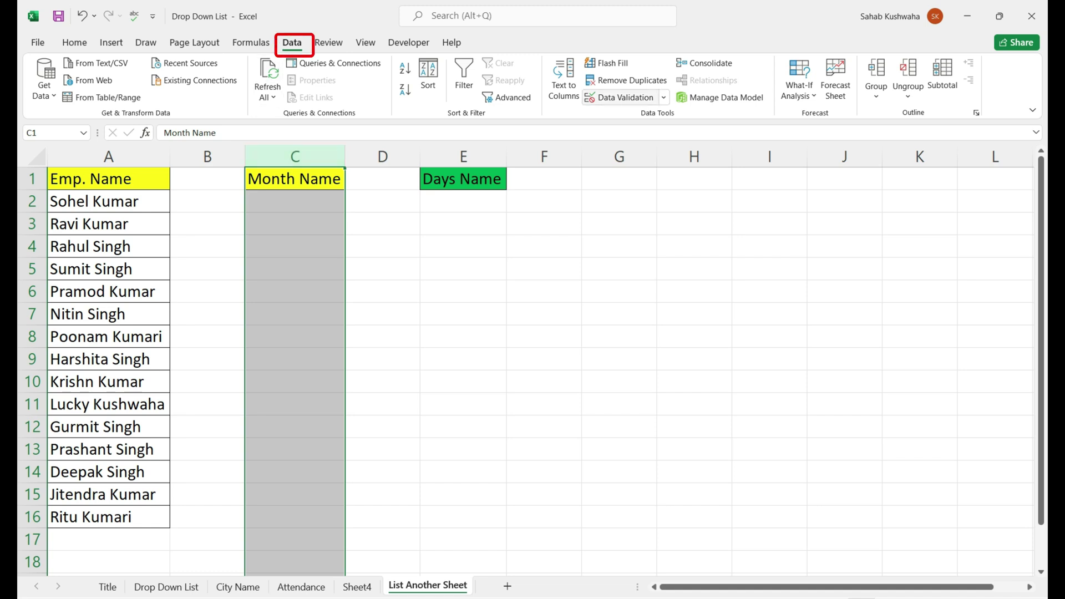
{"action": "left_click", "coordinate": [625, 98]}
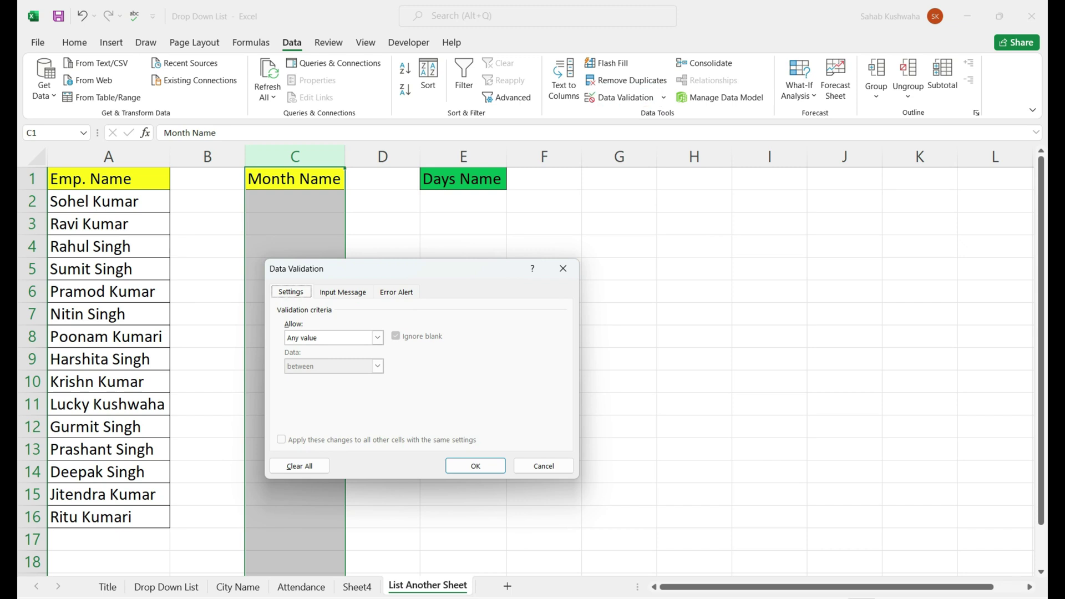
{"action": "left_click", "coordinate": [377, 337]}
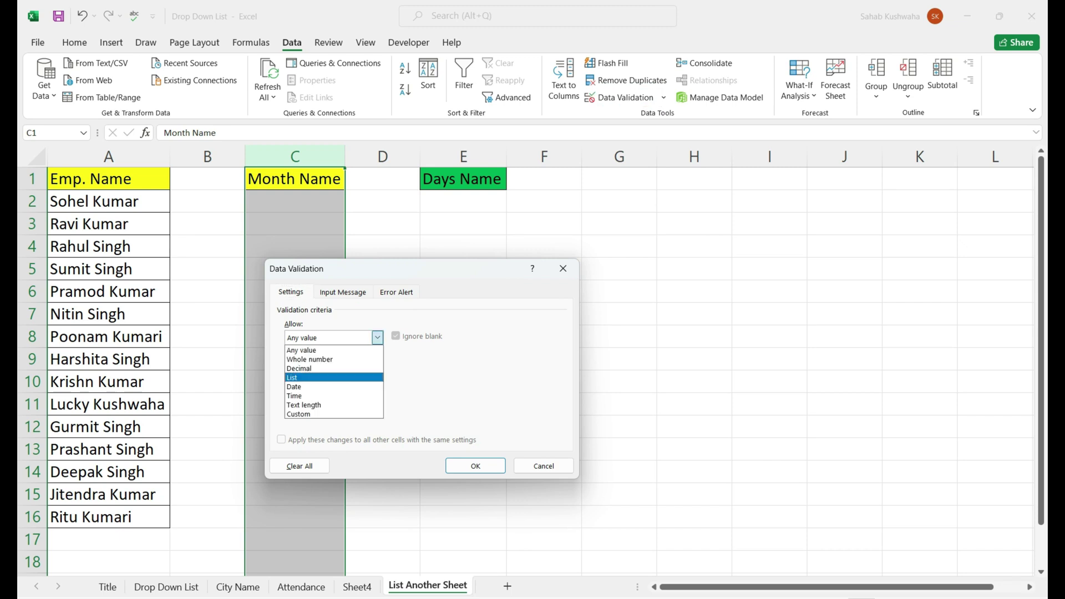
{"action": "left_click", "coordinate": [333, 377]}
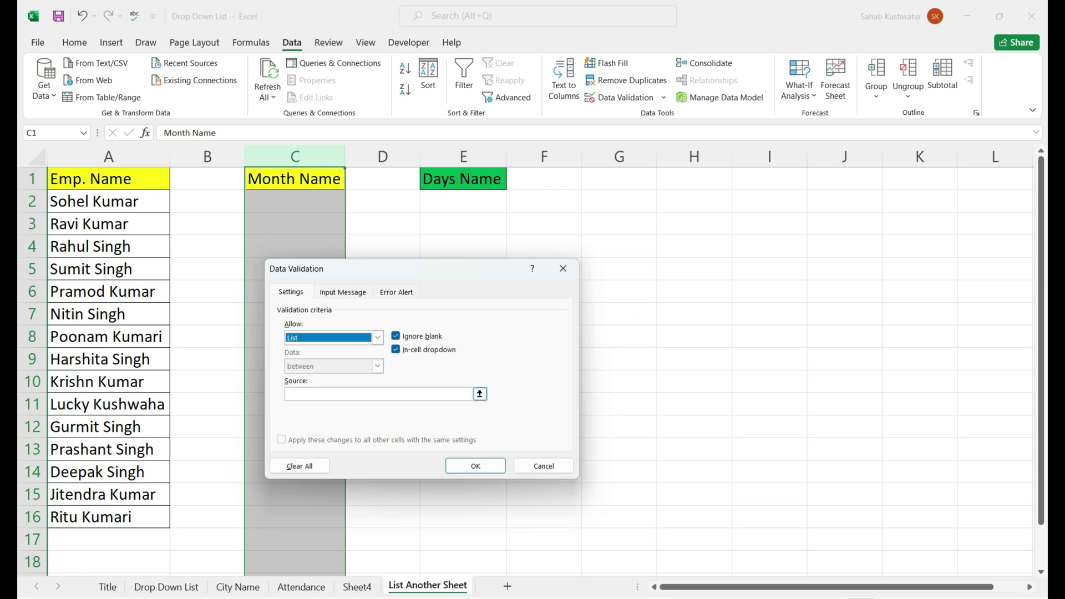
- Set the Month Name list source to the named range =Month and apply the rule
{"action": "left_click", "coordinate": [377, 394]}
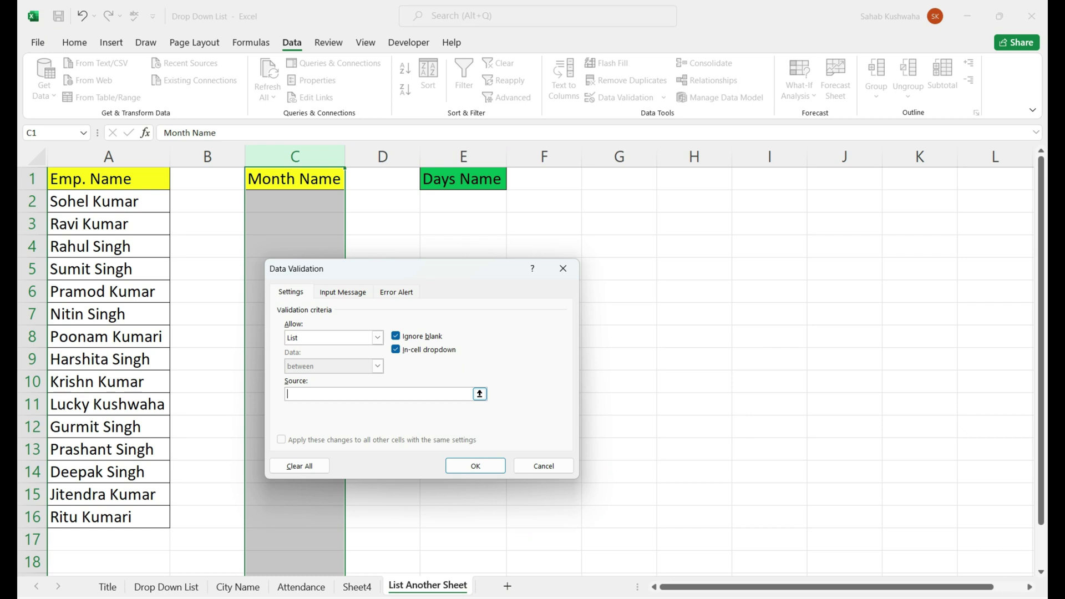
{"action": "type", "text": "=Month"}
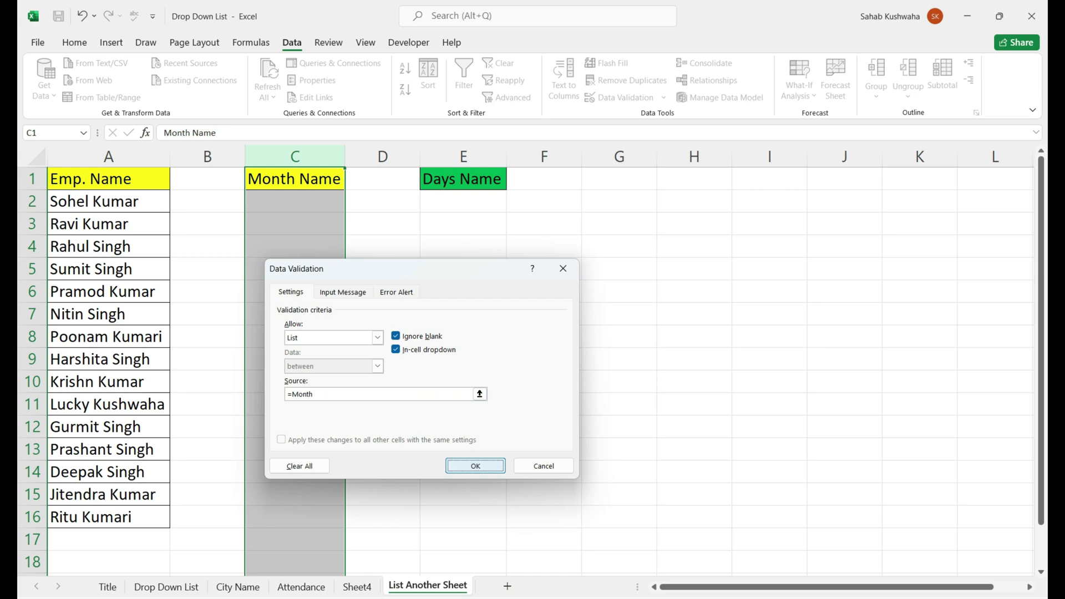
{"action": "left_click", "coordinate": [475, 466]}
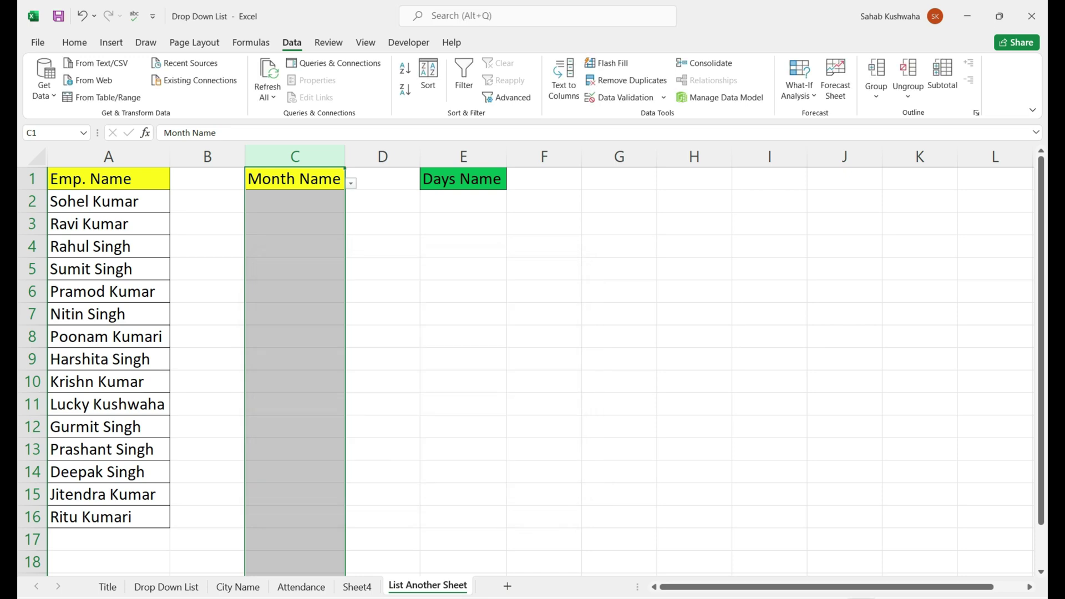
- Choose February from the Month Name drop-down lists in cells C2 and C3
{"action": "left_click", "coordinate": [294, 201]}
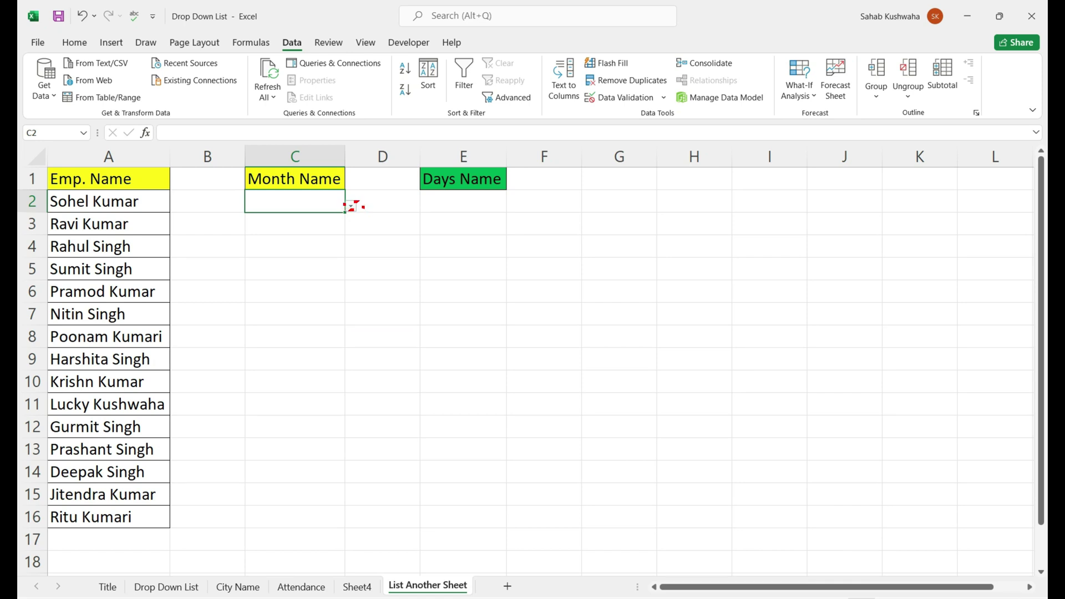
{"action": "left_click", "coordinate": [350, 206]}
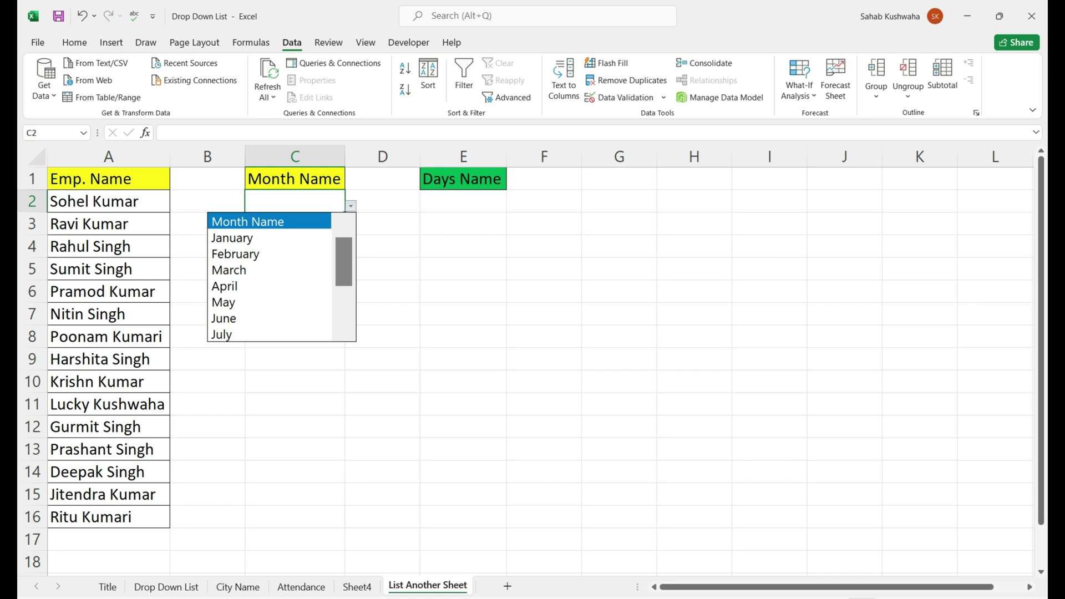
{"action": "key", "text": "Down"}
{"action": "key", "text": "Down"}
{"action": "key", "text": "Return"}
{"action": "key", "text": "Return"}
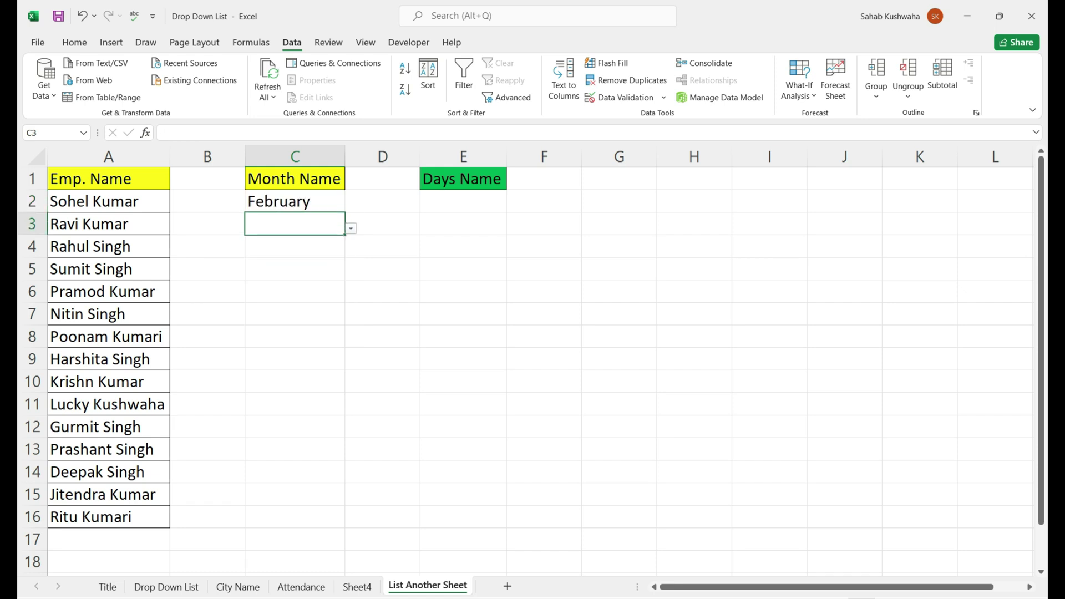
{"action": "key", "text": "alt+Down"}
{"action": "key", "text": "Down"}
{"action": "key", "text": "Return"}
{"action": "key", "text": "Return"}
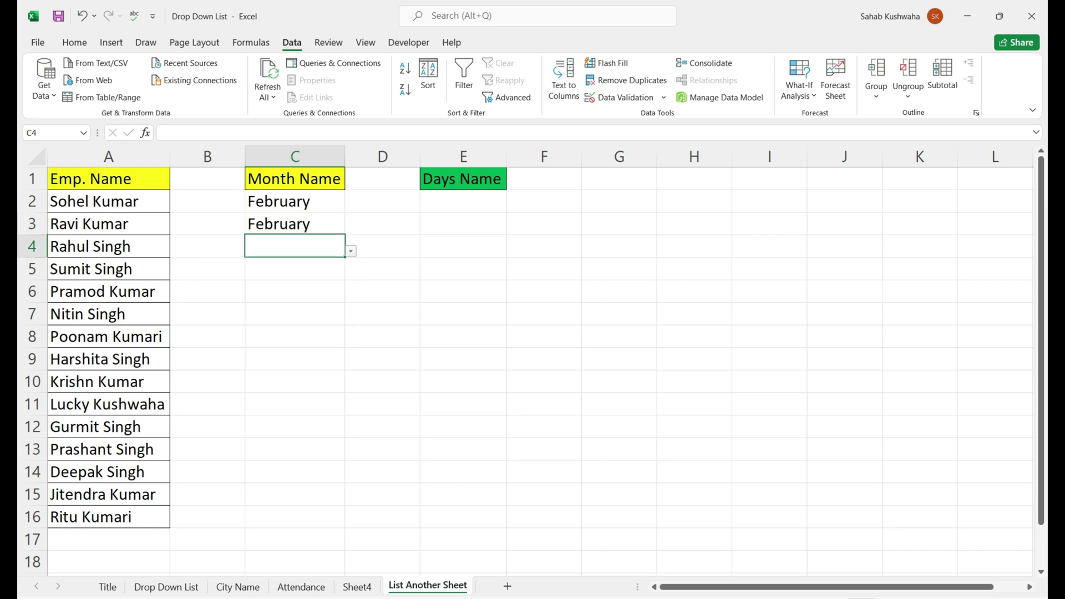
- Choose March from the Month Name drop-down list in cell C4
{"action": "key", "text": "alt+Down"}
{"action": "key", "text": "Down"}
{"action": "key", "text": "Down"}
{"action": "key", "text": "Down"}
{"action": "key", "text": "Return"}
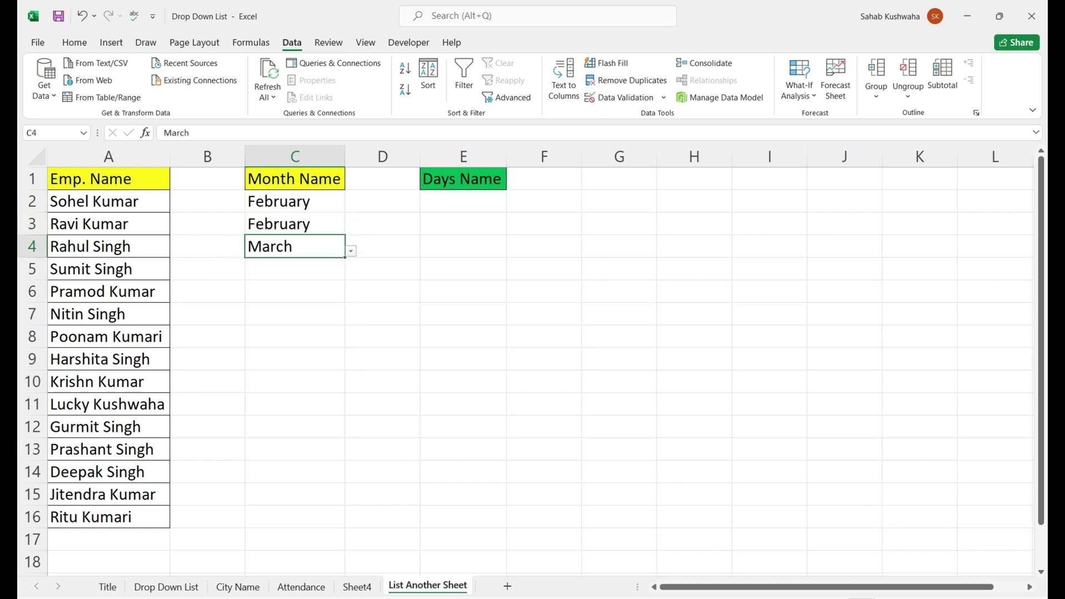
{"action": "key", "text": "Return"}
- Choose April from the Month Name drop-down list in cell C5
{"action": "key", "text": "alt+Down"}
{"action": "key", "text": "Down"}
{"action": "key", "text": "Down"}
{"action": "key", "text": "Down"}
{"action": "key", "text": "Down"}
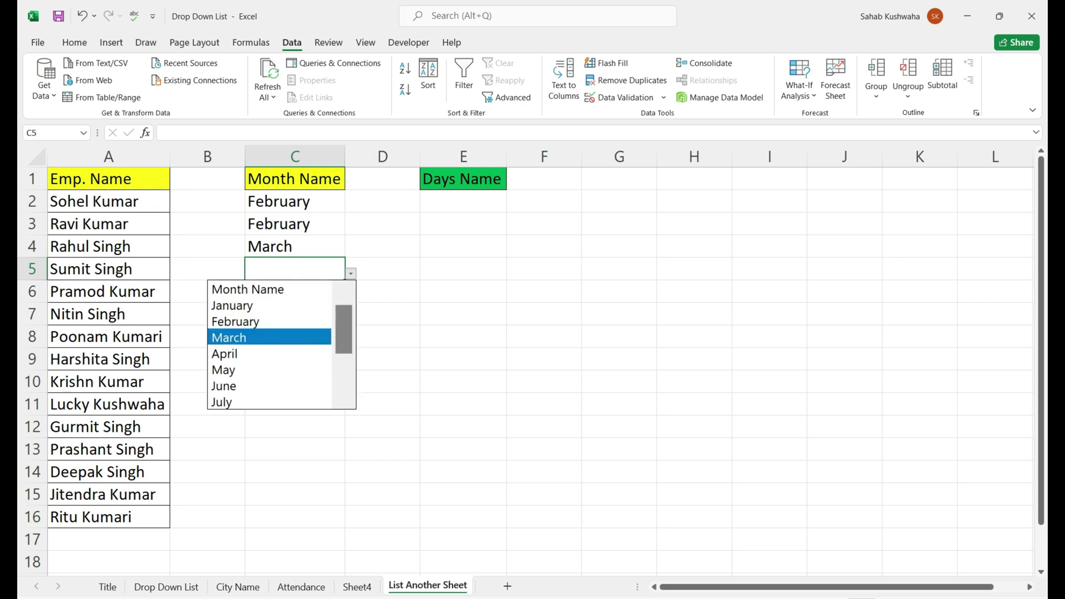
{"action": "key", "text": "Return"}
{"action": "key", "text": "Return"}
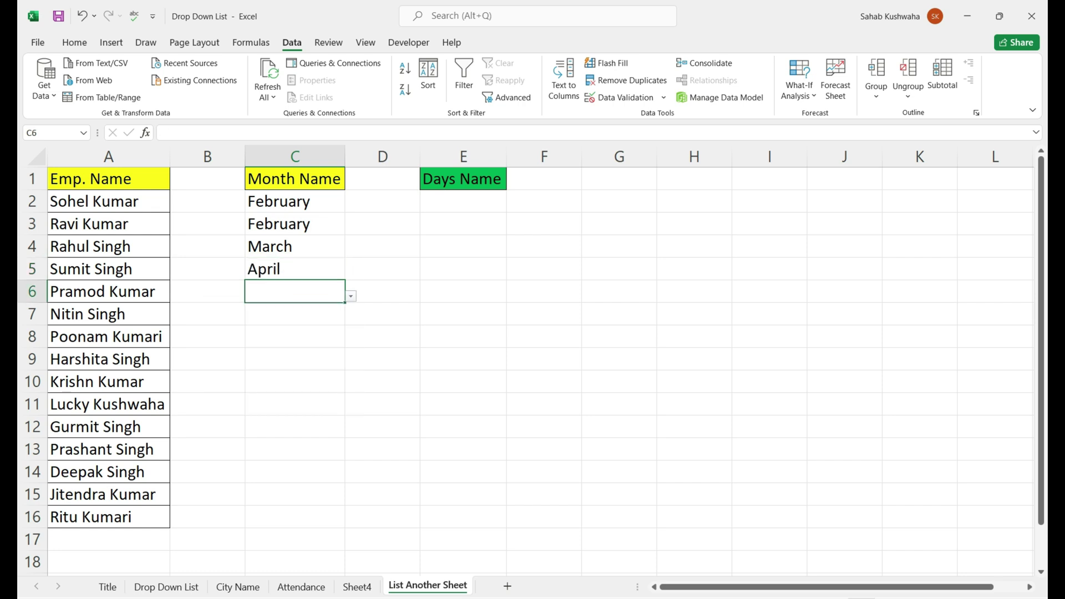